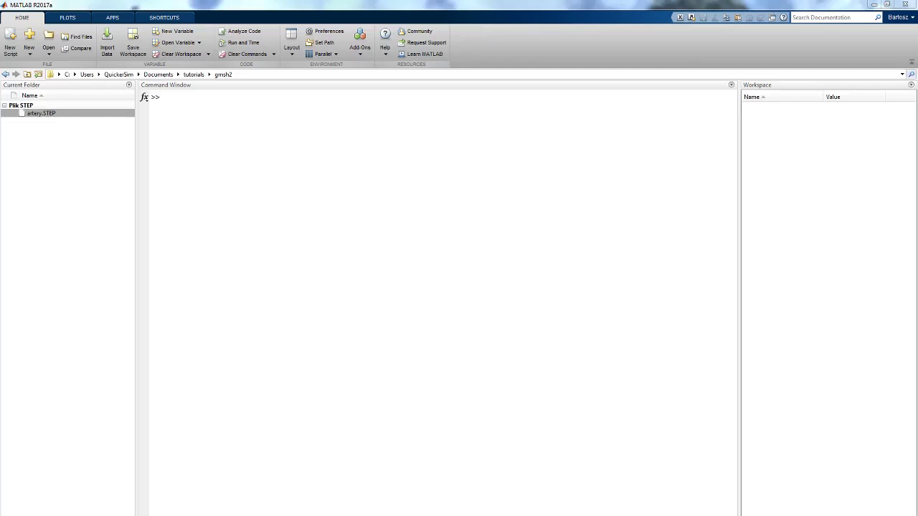
- Click into the MATLAB Command Window so it is ready to accept commands
{"action": "left_click", "coordinate": [501, 331]}
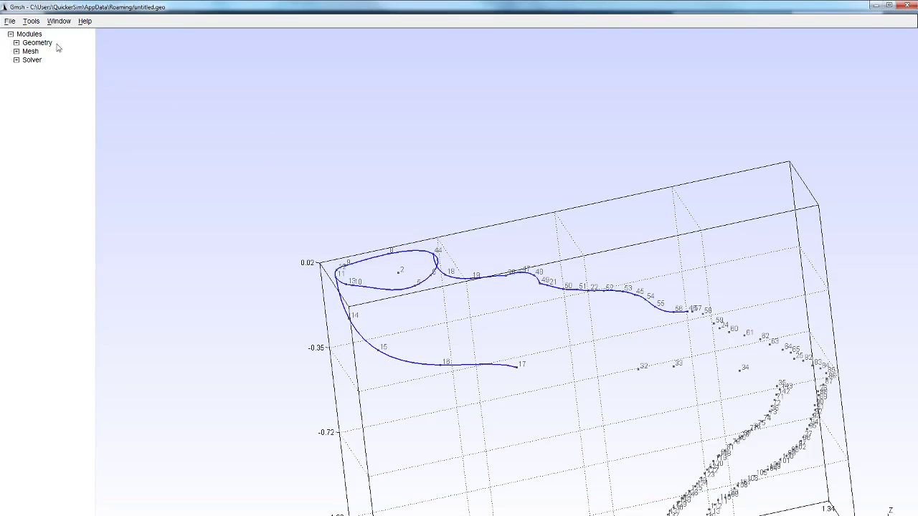
- Start opening a file and select artery.STEP in the gmsh2 folder
{"action": "left_click", "coordinate": [11, 22]}
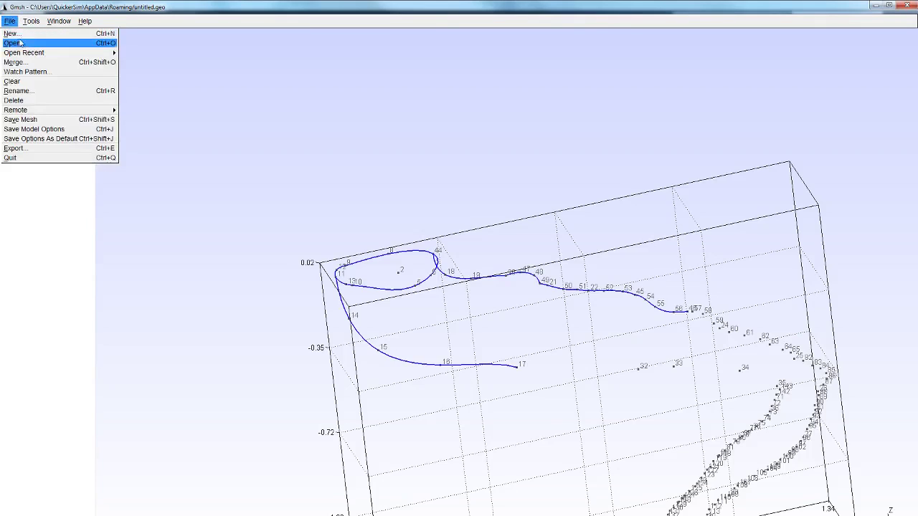
{"action": "left_click", "coordinate": [12, 43]}
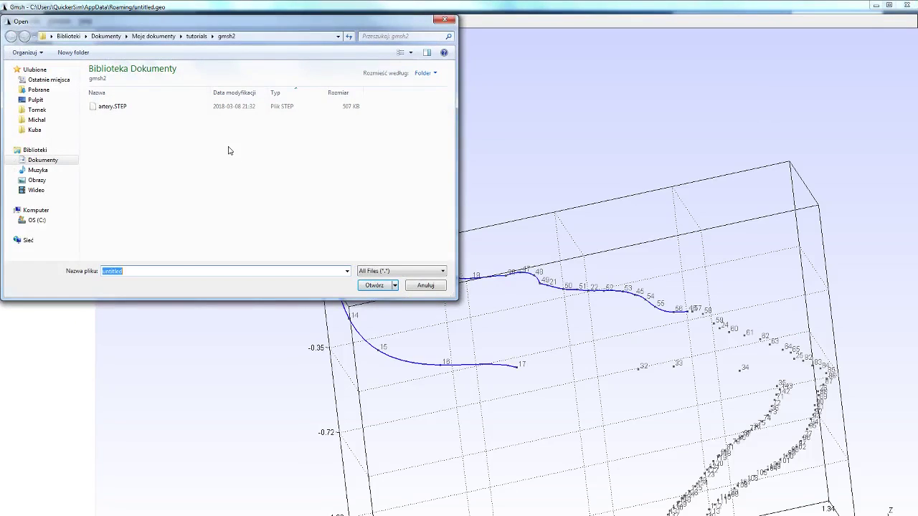
{"action": "left_click", "coordinate": [221, 106]}
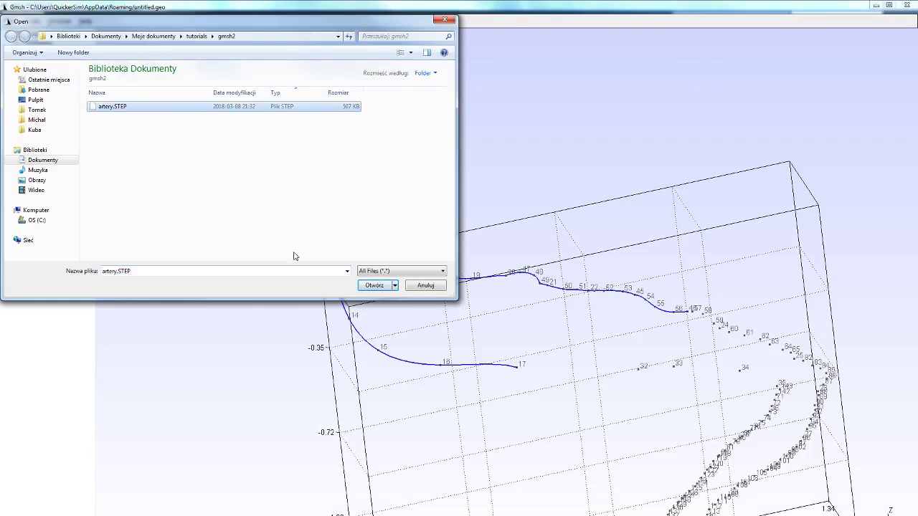
- Load artery.STEP, then zoom out and rotate to view the branching artery from several sides
{"action": "left_click", "coordinate": [374, 285]}
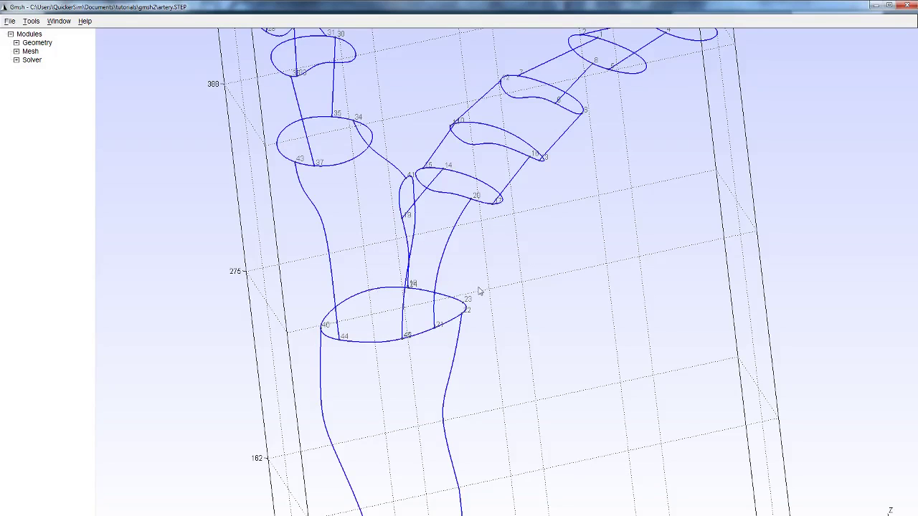
{"action": "scroll", "coordinate": [479, 297], "scroll_direction": "down", "scroll_amount": 5}
{"action": "scroll", "coordinate": [493, 298], "scroll_direction": "down", "scroll_amount": 1}
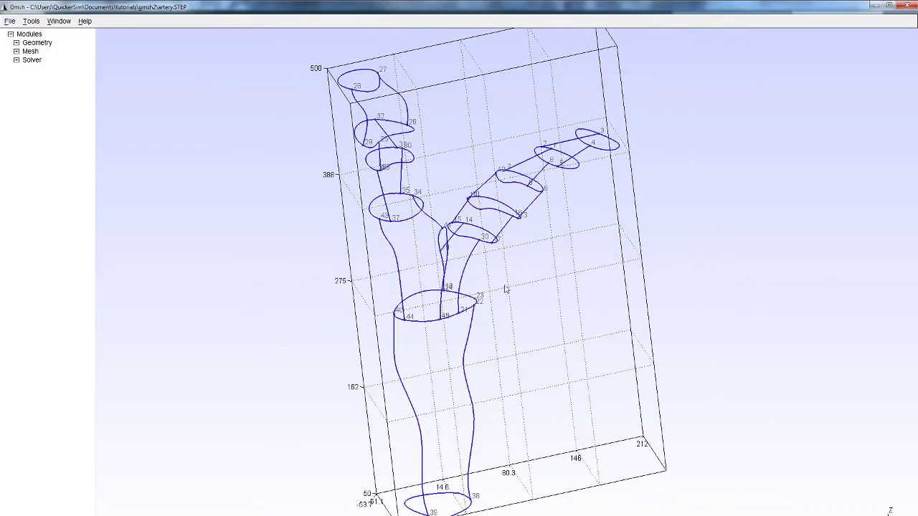
{"action": "left_click_drag", "start_coordinate": [574, 252], "coordinate": [50, 264]}
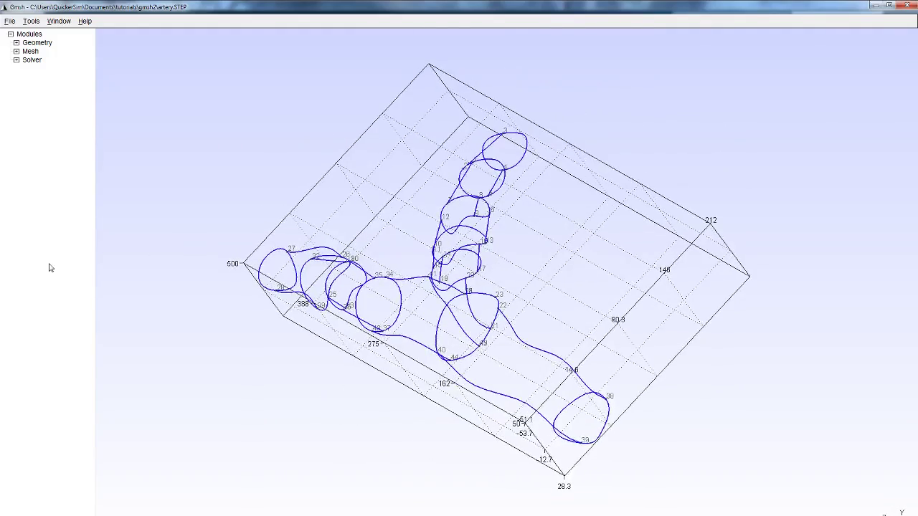
{"action": "left_click_drag", "start_coordinate": [659, 221], "coordinate": [148, 134]}
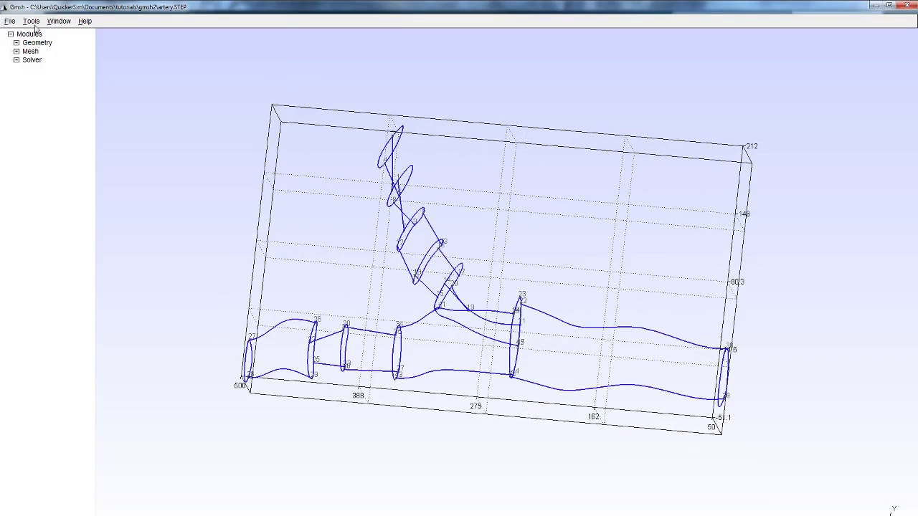
- Add Volume 1 to a new physical volume group stored in a new artery.geo file
{"action": "left_click", "coordinate": [17, 43]}
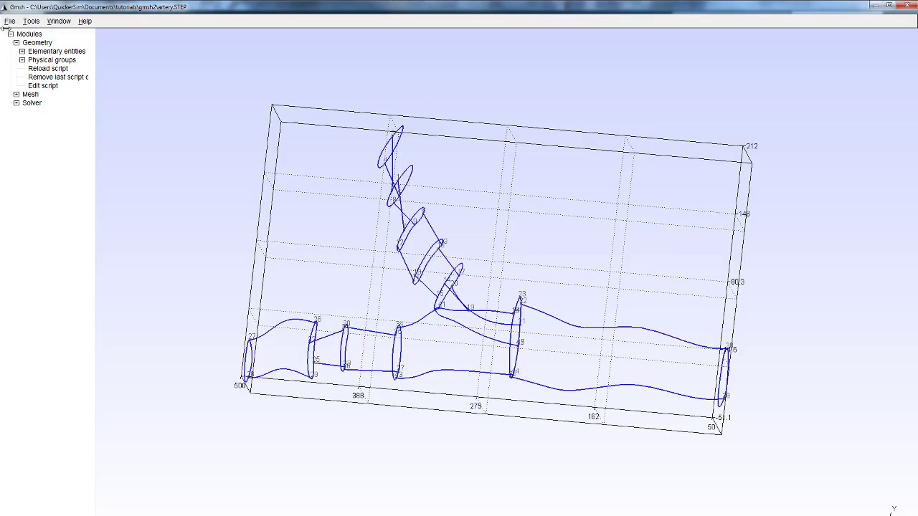
{"action": "left_click", "coordinate": [22, 60]}
{"action": "left_click", "coordinate": [28, 69]}
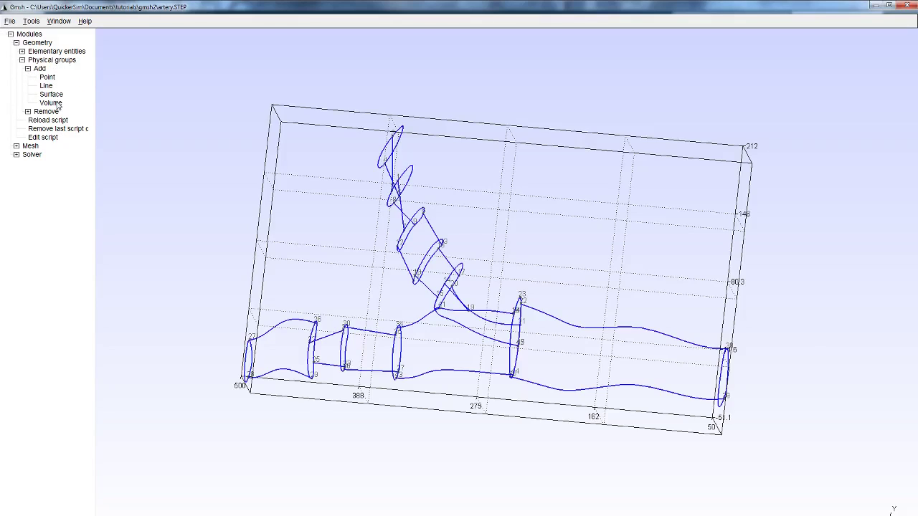
{"action": "left_click", "coordinate": [56, 104]}
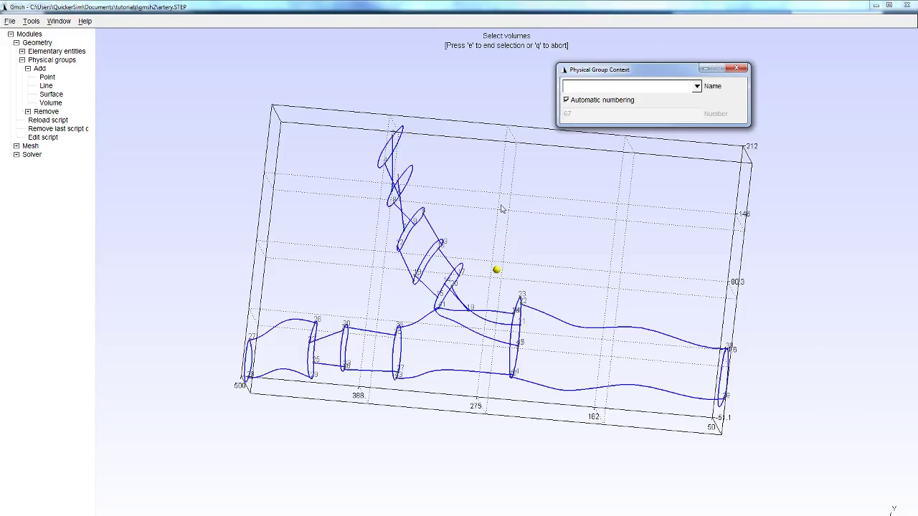
{"action": "left_click", "coordinate": [496, 269]}
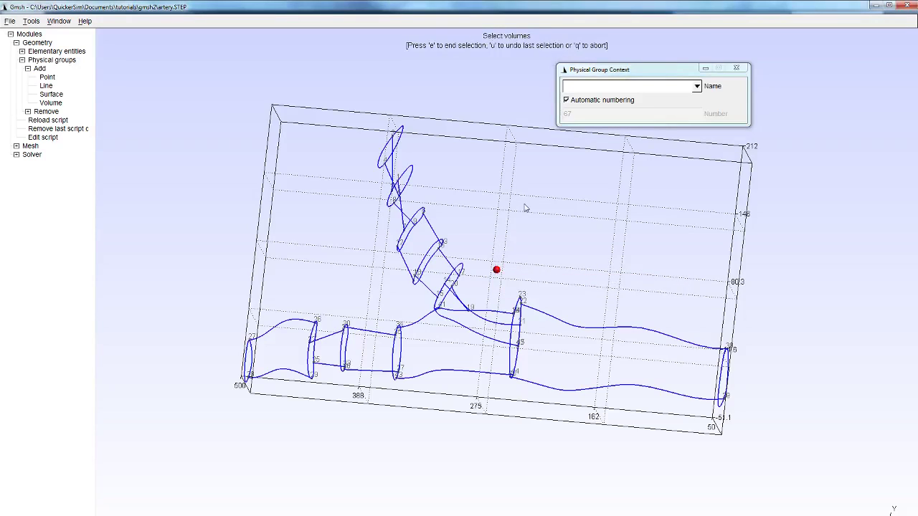
{"action": "key", "text": "e"}
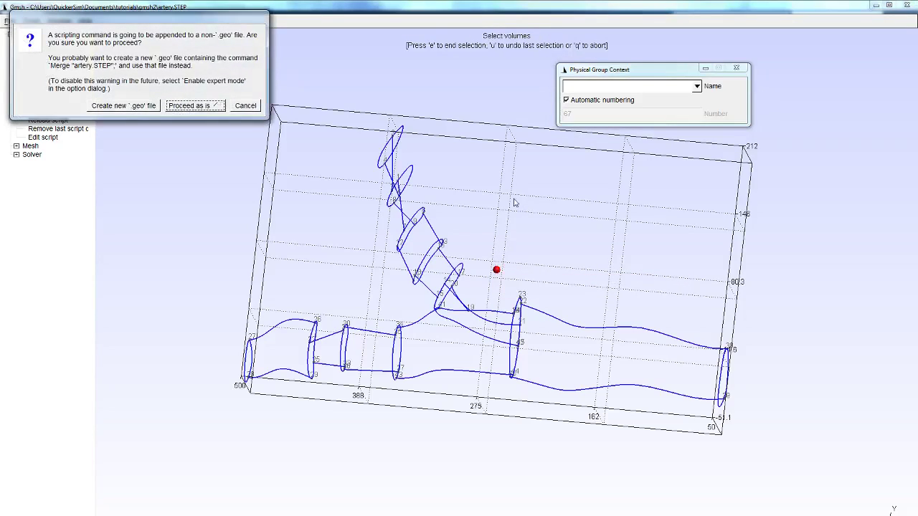
{"action": "left_click", "coordinate": [135, 107]}
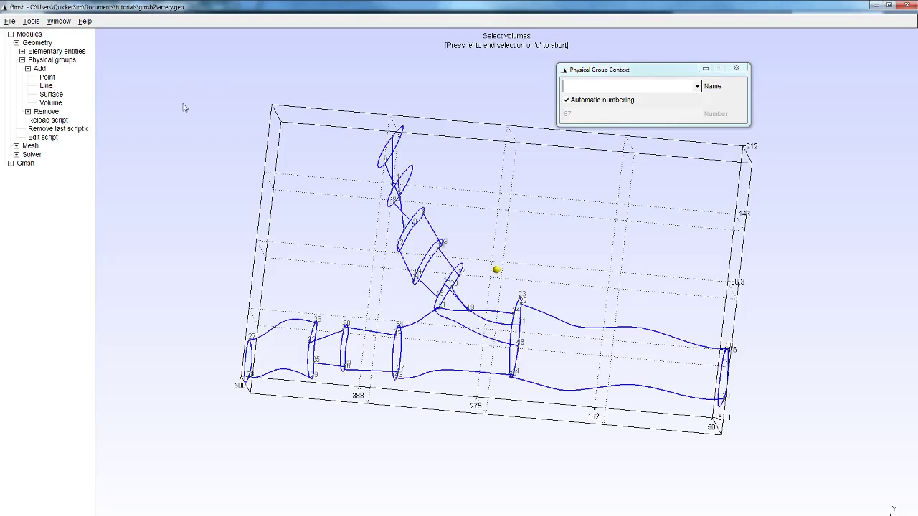
{"action": "left_click", "coordinate": [737, 67]}
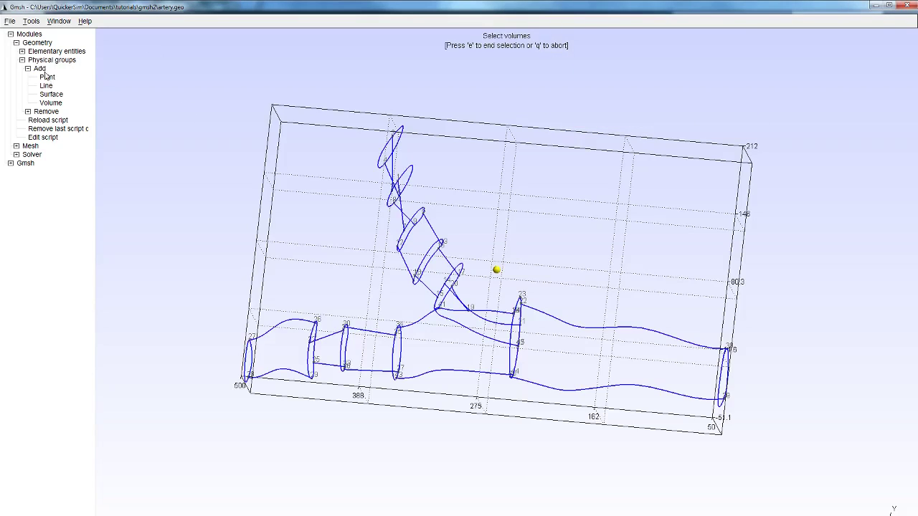
- Generate a trial 2D surface mesh, rotate to inspect it, then reload the script to discard it
{"action": "left_click", "coordinate": [16, 147]}
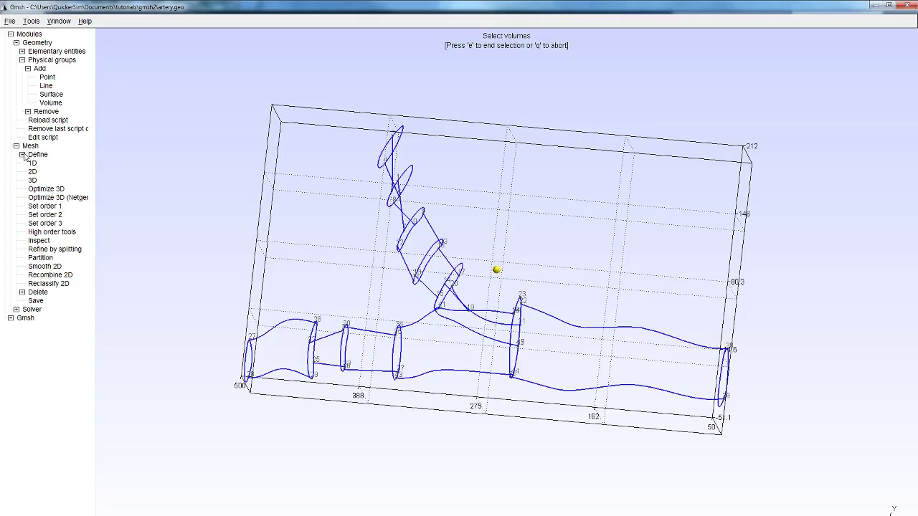
{"action": "left_click", "coordinate": [32, 172]}
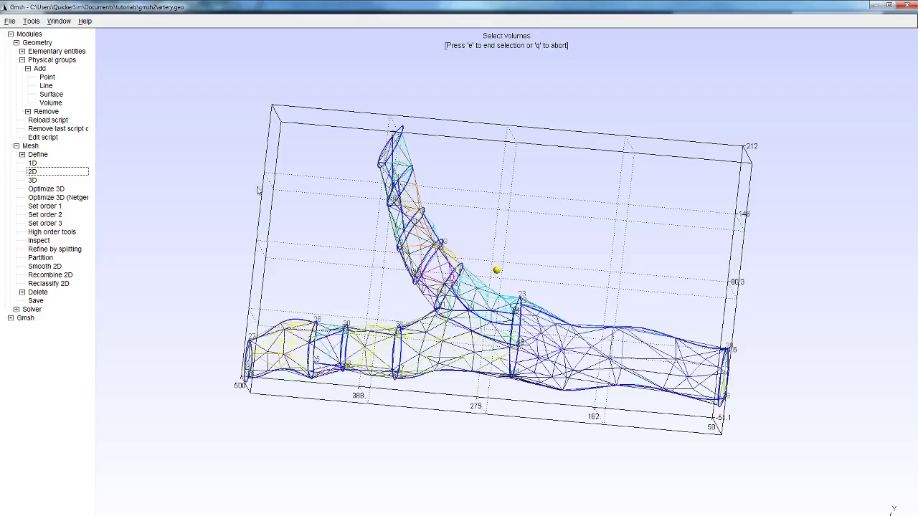
{"action": "mouse_move", "coordinate": [359, 277]}
{"action": "left_mouse_down"}
{"action": "mouse_move", "coordinate": [545, 287]}
{"action": "mouse_move", "coordinate": [495, 179]}
{"action": "mouse_move", "coordinate": [635, 229]}
{"action": "mouse_move", "coordinate": [629, 298]}
{"action": "mouse_move", "coordinate": [502, 287]}
{"action": "mouse_move", "coordinate": [349, 250]}
{"action": "mouse_move", "coordinate": [374, 268]}
{"action": "left_mouse_up"}
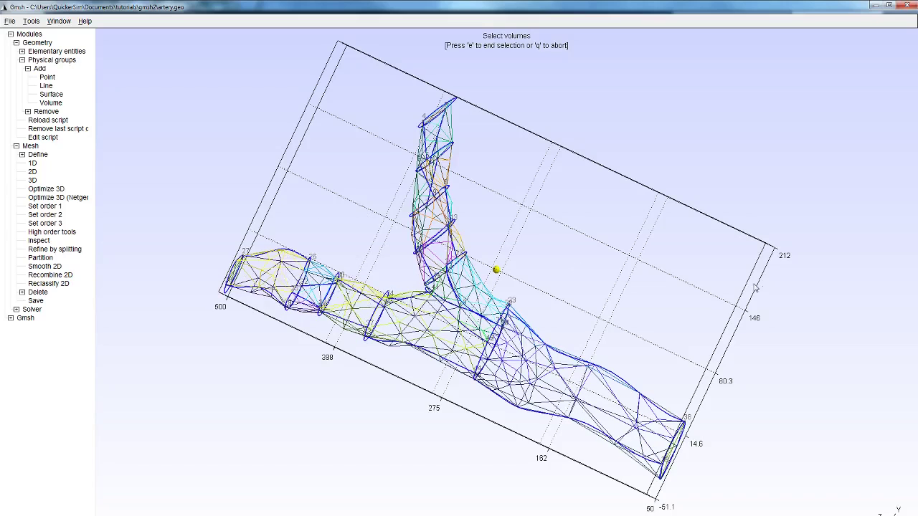
{"action": "left_click_drag", "start_coordinate": [735, 303], "coordinate": [484, 396]}
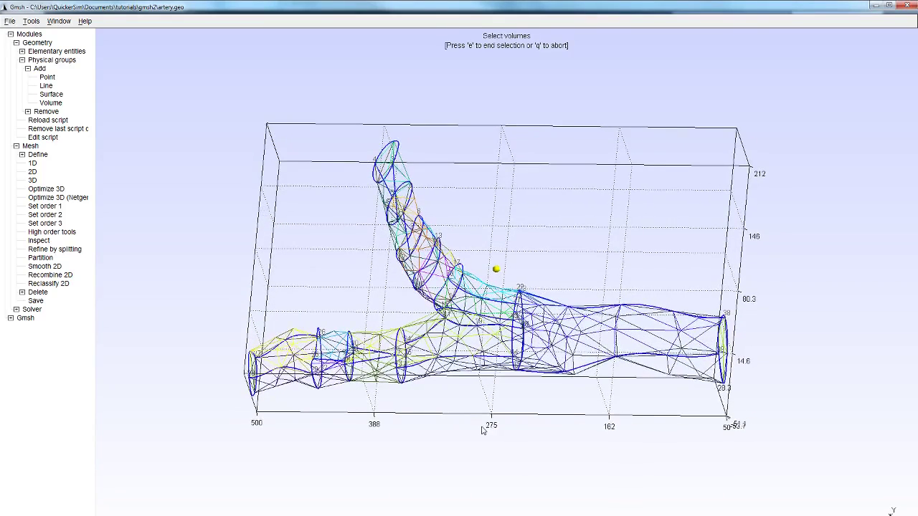
{"action": "left_click", "coordinate": [45, 120]}
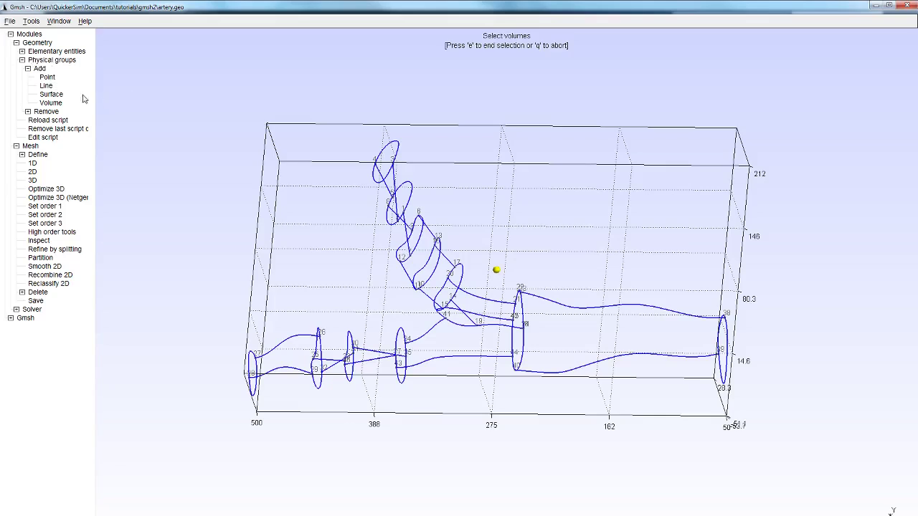
- Start a physical surface group, trying a box selection and the right end surface, undoing both
{"action": "left_click", "coordinate": [54, 94]}
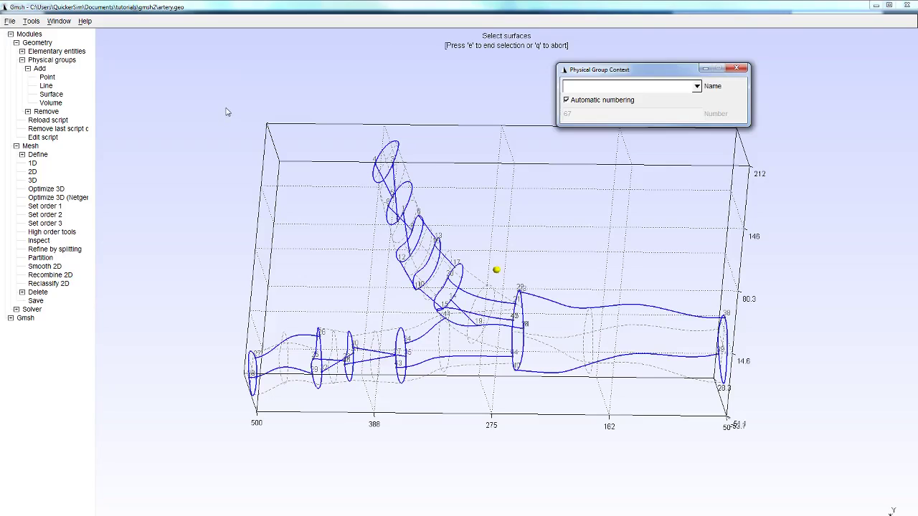
{"action": "left_click_drag", "start_coordinate": [206, 98], "coordinate": [785, 450]}
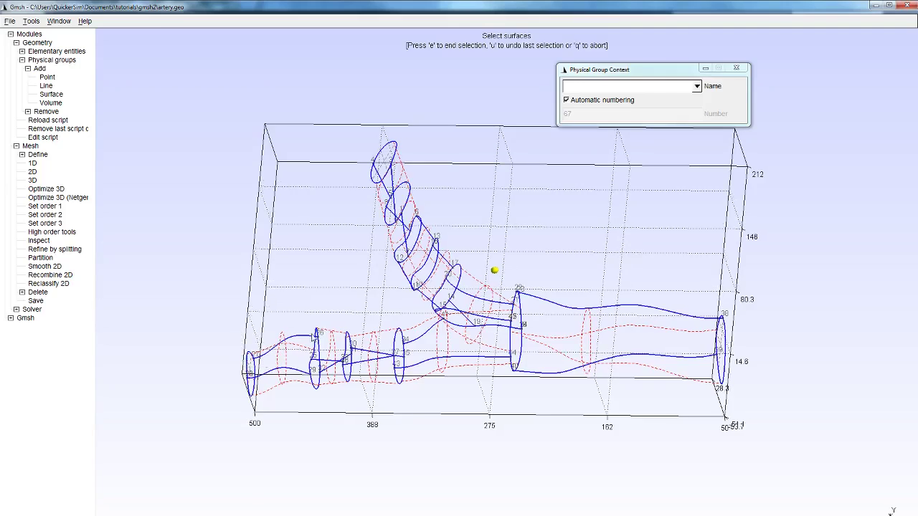
{"action": "key", "text": "u"}
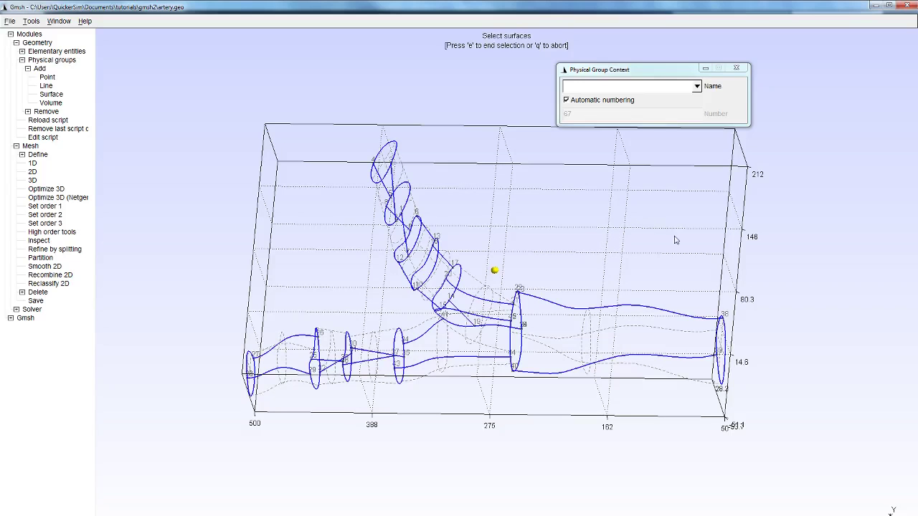
{"action": "left_click_drag", "start_coordinate": [678, 240], "coordinate": [531, 246]}
{"action": "left_click", "coordinate": [655, 319]}
{"action": "key", "text": "u"}
- Try picking surfaces Plane 22 and Plane 16, undoing each, while rotating the artery
{"action": "left_click_drag", "start_coordinate": [496, 146], "coordinate": [547, 198]}
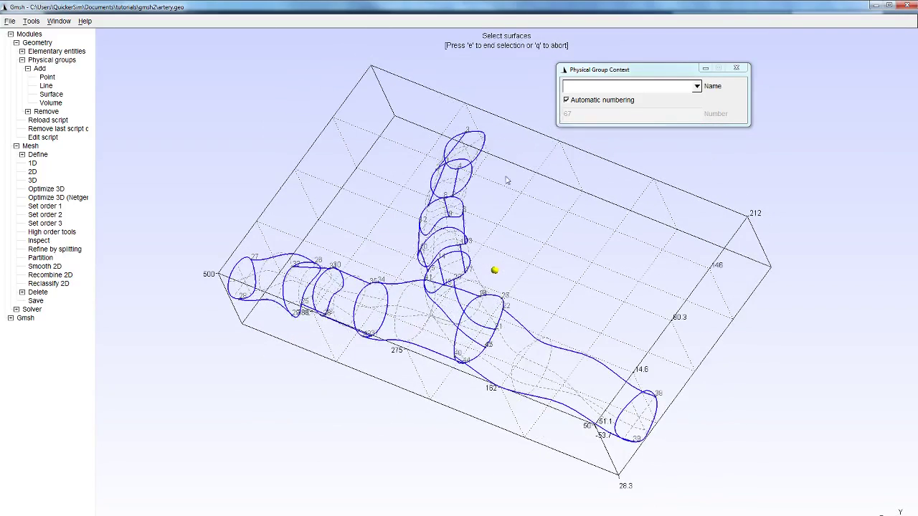
{"action": "left_click", "coordinate": [472, 143]}
{"action": "key", "text": "u"}
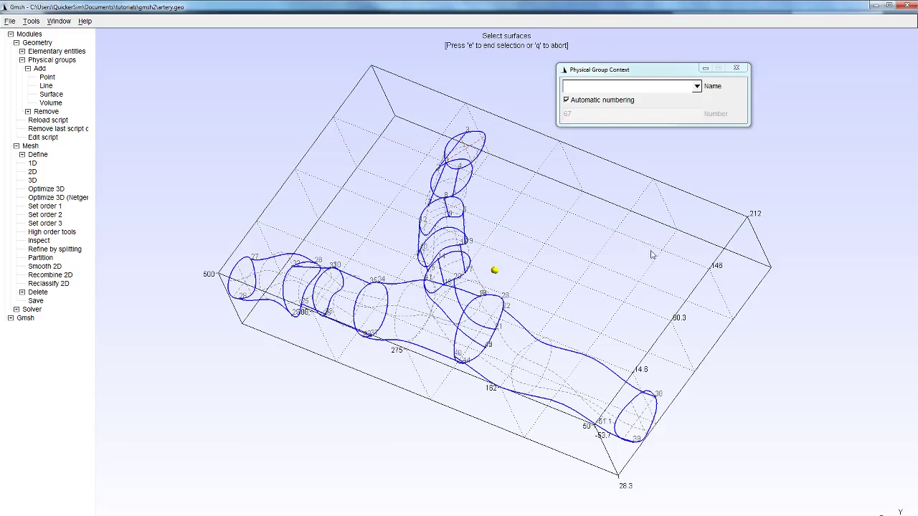
{"action": "left_click_drag", "start_coordinate": [615, 281], "coordinate": [430, 241]}
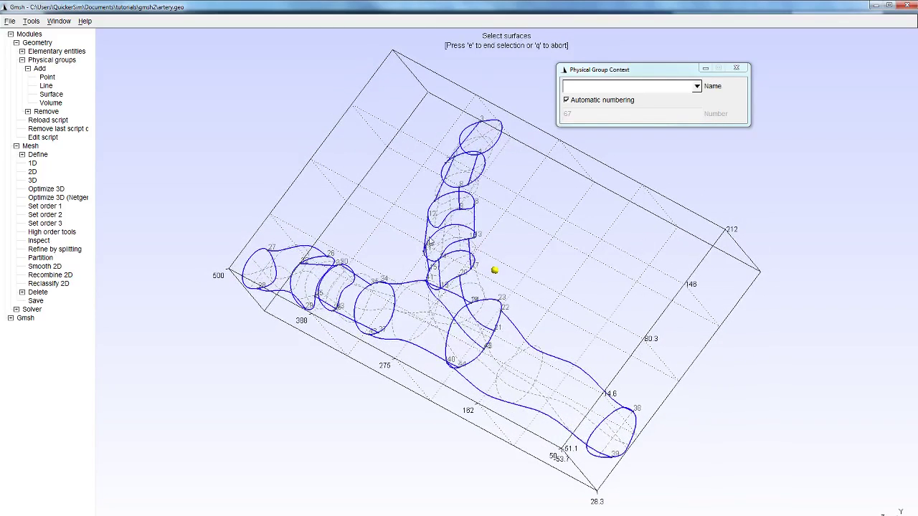
{"action": "left_click", "coordinate": [255, 262]}
{"action": "key", "text": "u"}
{"action": "left_click_drag", "start_coordinate": [654, 236], "coordinate": [476, 168]}
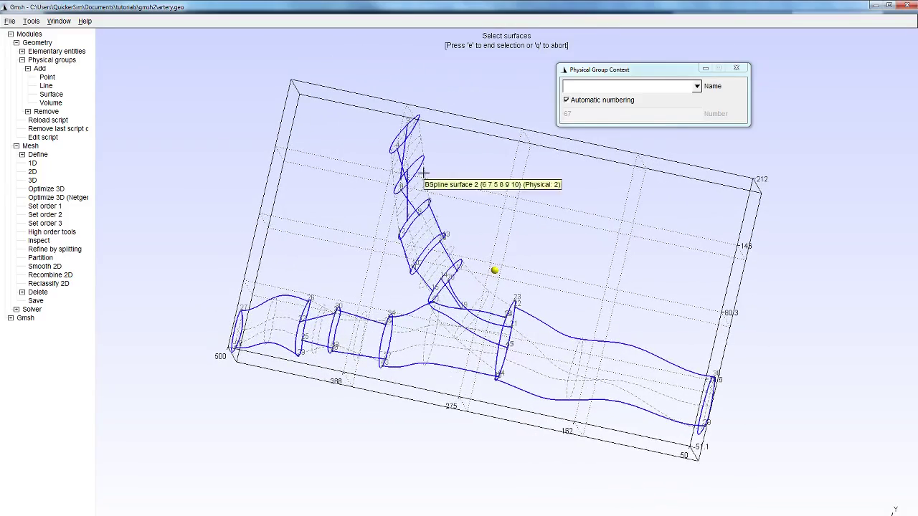
{"action": "left_click_drag", "start_coordinate": [488, 209], "coordinate": [594, 181]}
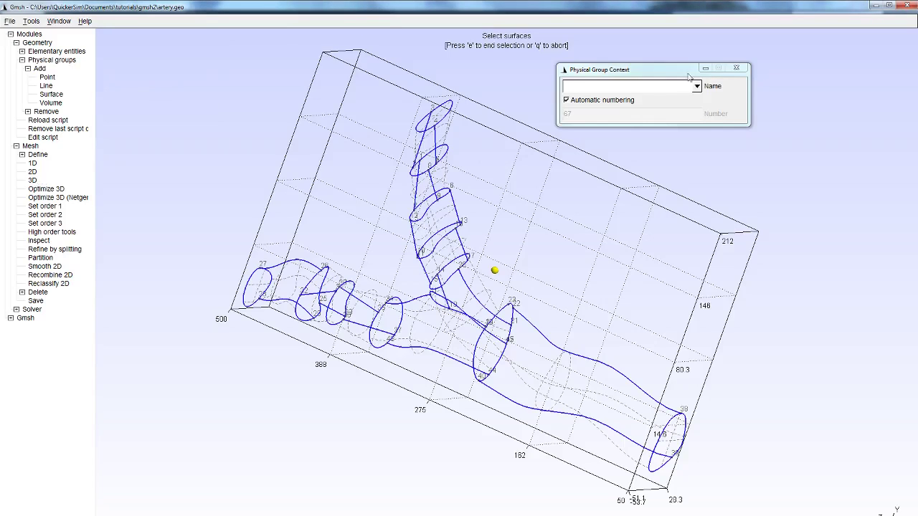
- Close the physical group window, generate the coarse 3D mesh, and rotate it to inspect from several sides
{"action": "left_click", "coordinate": [736, 67]}
{"action": "left_click", "coordinate": [33, 180]}
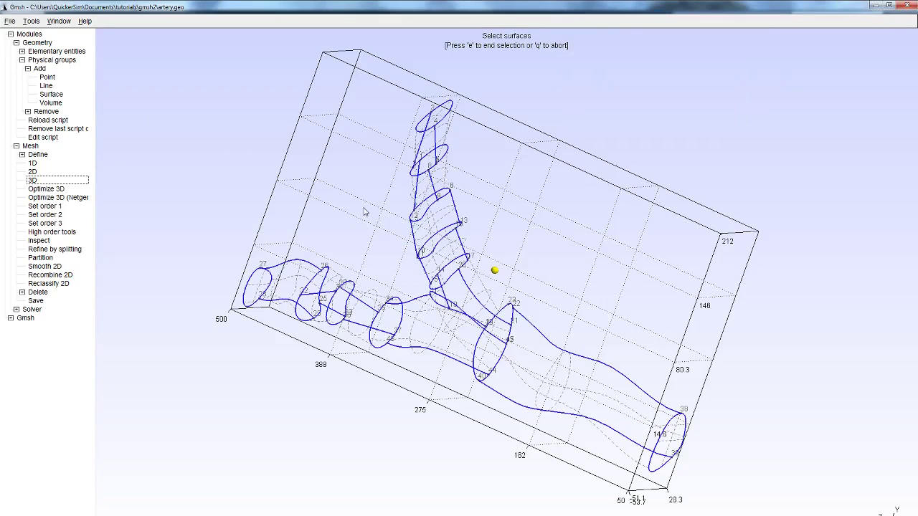
{"action": "left_click_drag", "start_coordinate": [366, 194], "coordinate": [288, 203]}
{"action": "left_click_drag", "start_coordinate": [717, 307], "coordinate": [289, 250]}
{"action": "left_click_drag", "start_coordinate": [606, 306], "coordinate": [285, 250]}
{"action": "left_click_drag", "start_coordinate": [547, 198], "coordinate": [376, 221]}
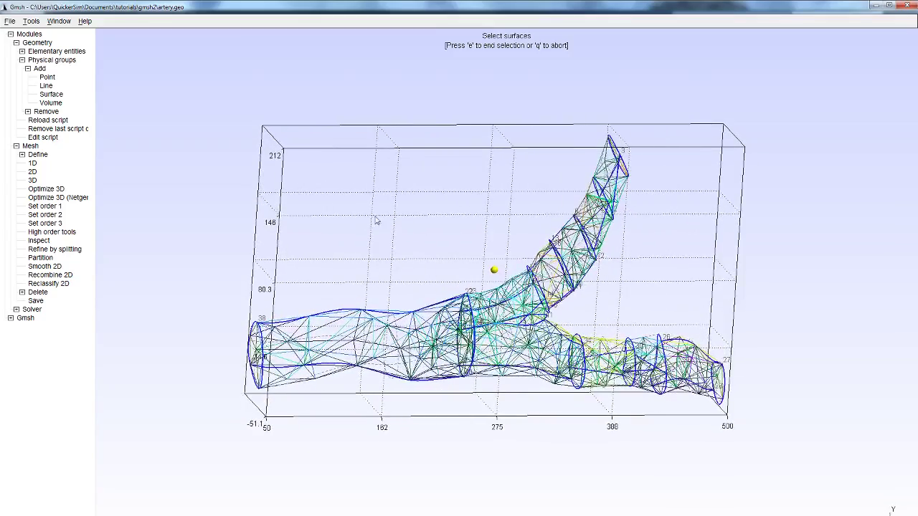
{"action": "left_click_drag", "start_coordinate": [725, 285], "coordinate": [348, 288]}
{"action": "left_click_drag", "start_coordinate": [617, 402], "coordinate": [330, 286]}
{"action": "left_click_drag", "start_coordinate": [357, 207], "coordinate": [311, 248]}
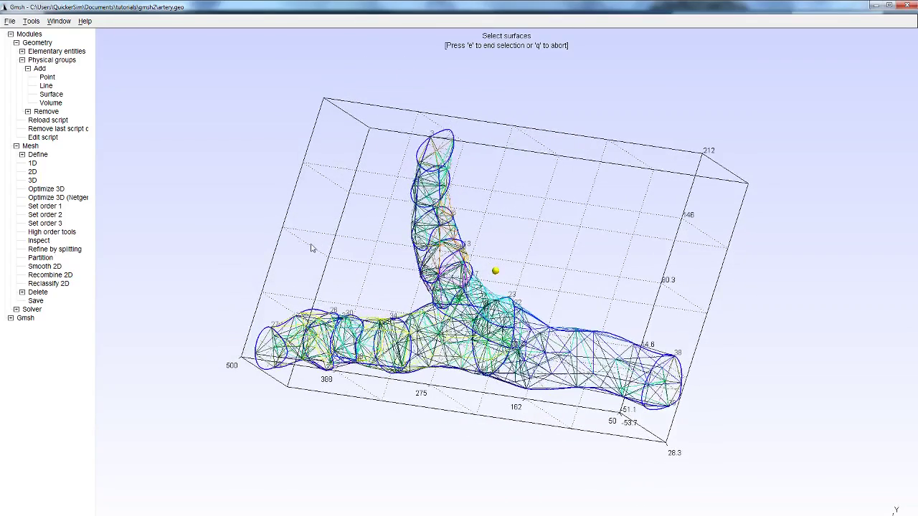
- Reload the script, then in Options > Mesh > General set smoothing steps to 10, keeping size factor 0.1
{"action": "left_click", "coordinate": [48, 121]}
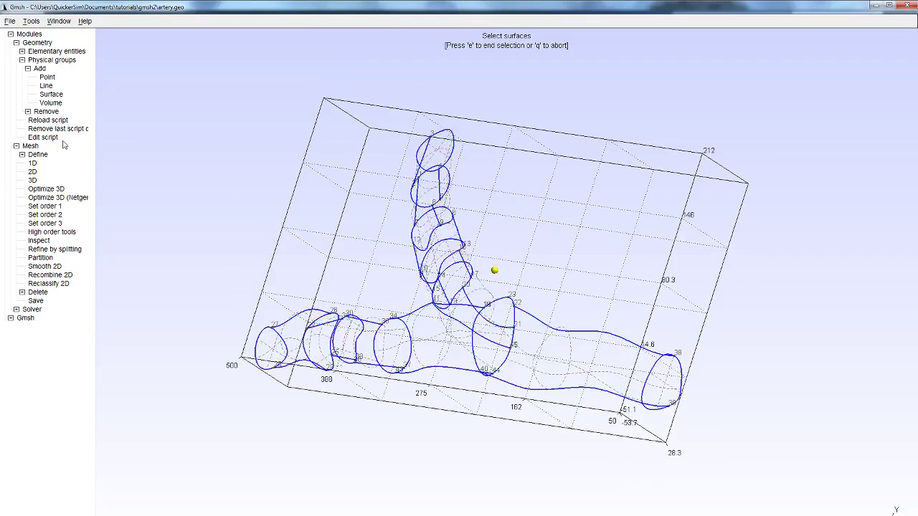
{"action": "left_click", "coordinate": [9, 21]}
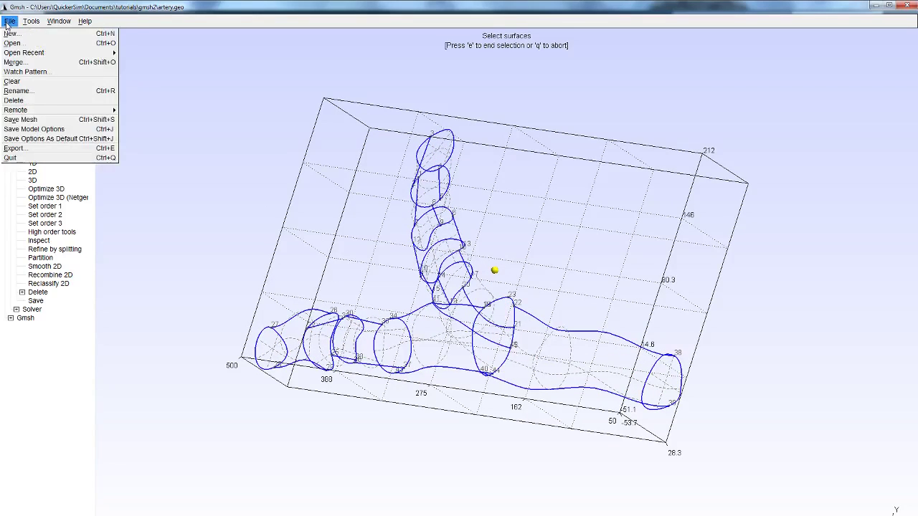
{"action": "left_click", "coordinate": [33, 33]}
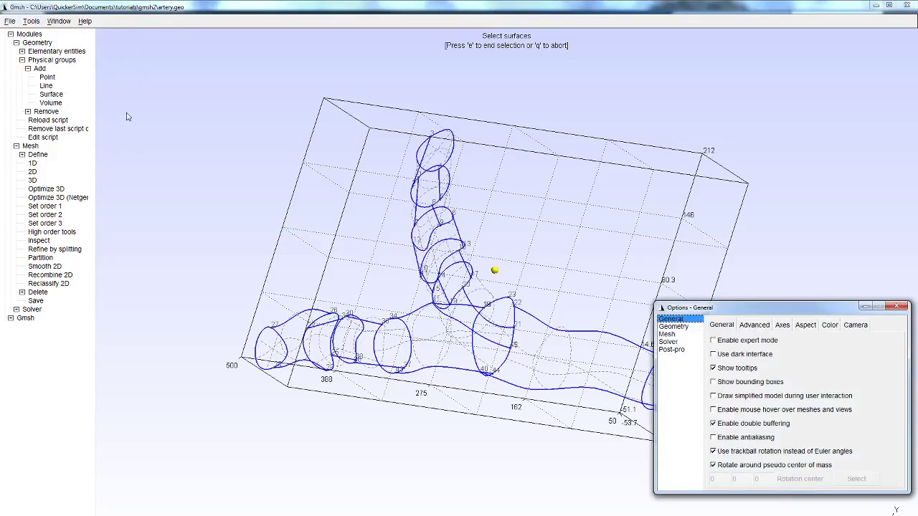
{"action": "left_click", "coordinate": [672, 326]}
{"action": "left_click", "coordinate": [669, 335]}
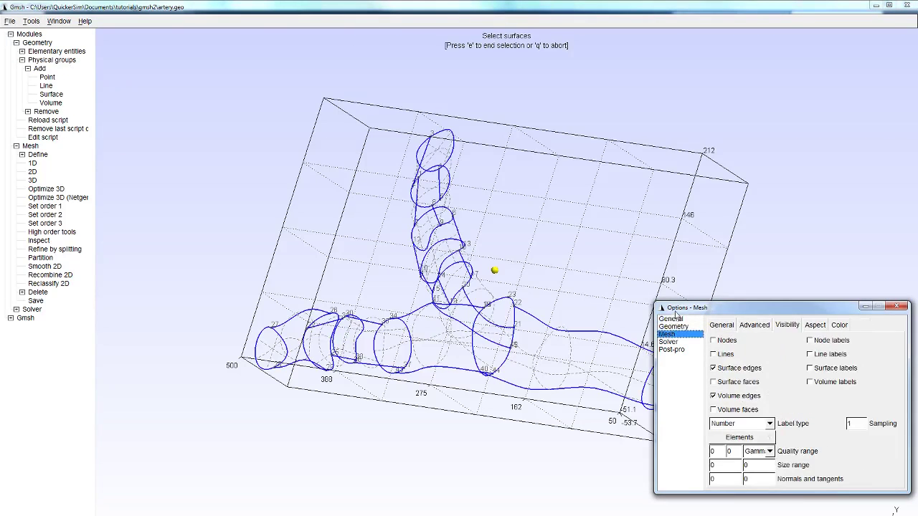
{"action": "left_click_drag", "start_coordinate": [717, 308], "coordinate": [627, 77]}
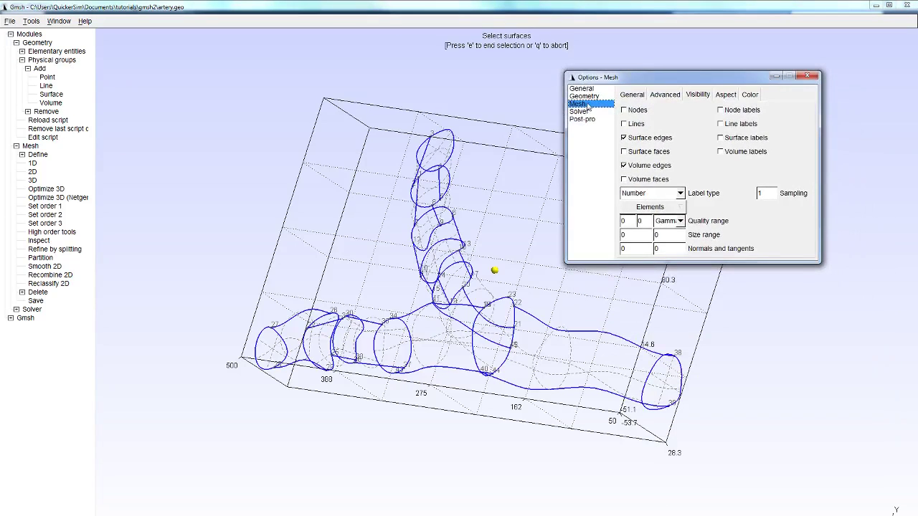
{"action": "left_click", "coordinate": [632, 94]}
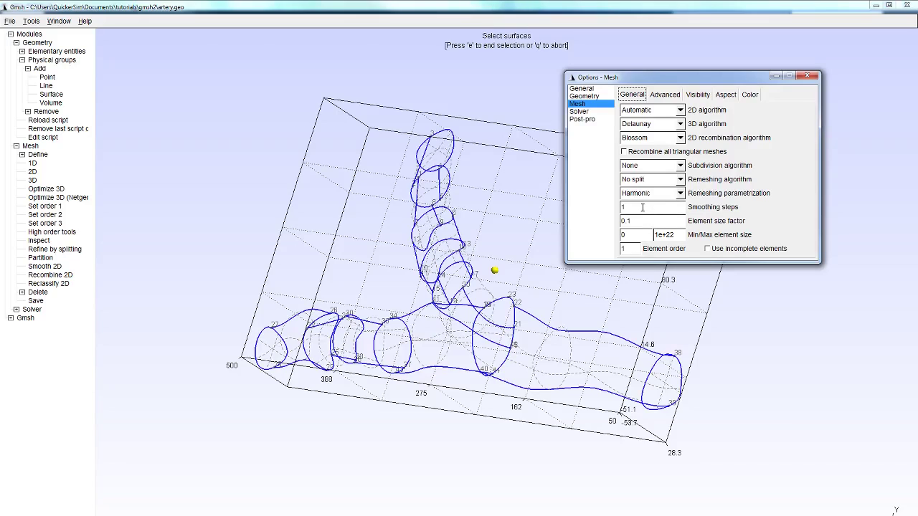
{"action": "double_click", "coordinate": [643, 207]}
{"action": "type", "text": "9"}
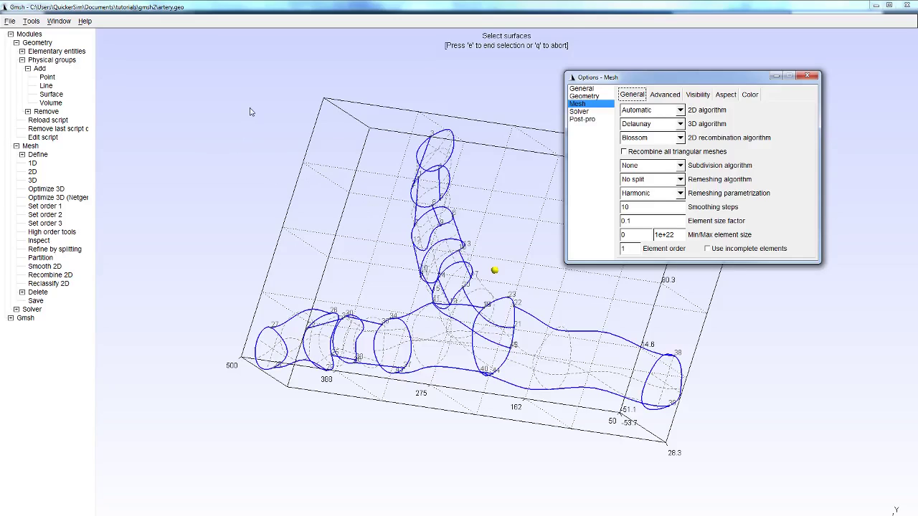
- Generate the finer 3D mesh, rotate to inspect the bend, then reload the script to clear it
{"action": "left_click", "coordinate": [33, 180]}
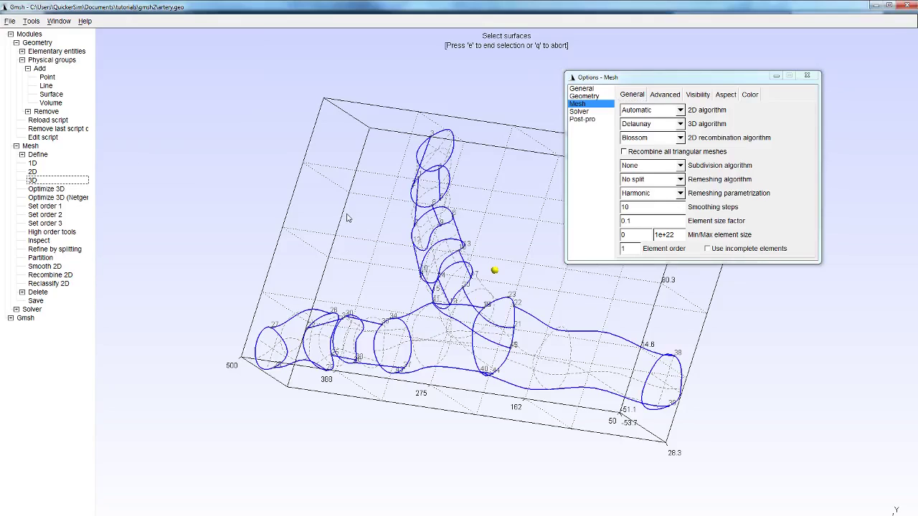
{"action": "left_click", "coordinate": [809, 76]}
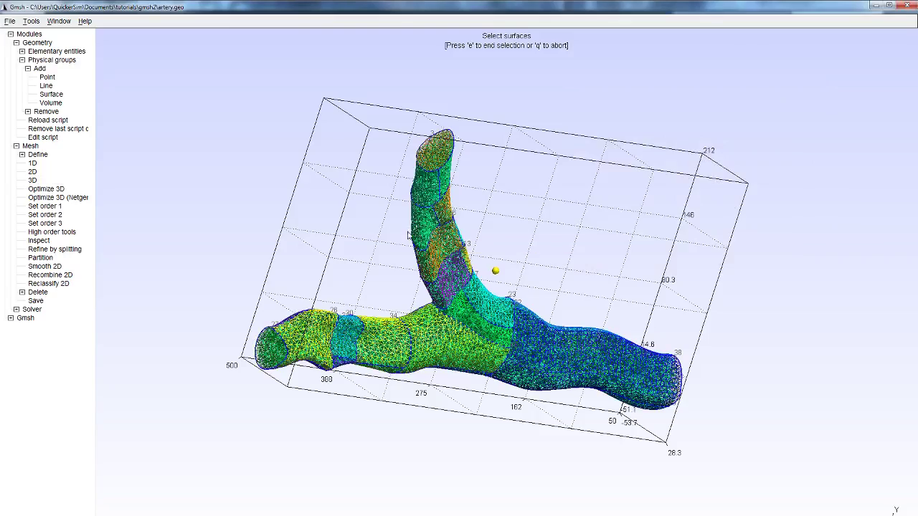
{"action": "left_click_drag", "start_coordinate": [582, 289], "coordinate": [293, 306]}
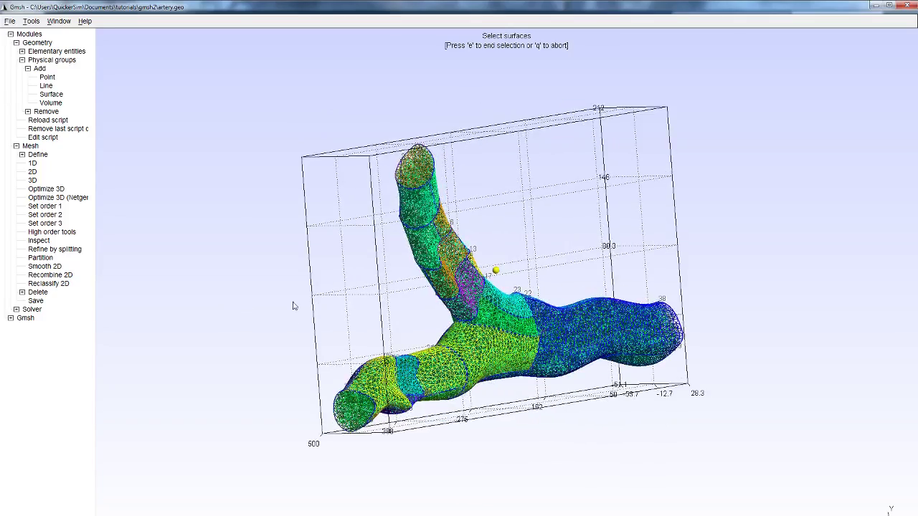
{"action": "left_click_drag", "start_coordinate": [583, 284], "coordinate": [622, 289]}
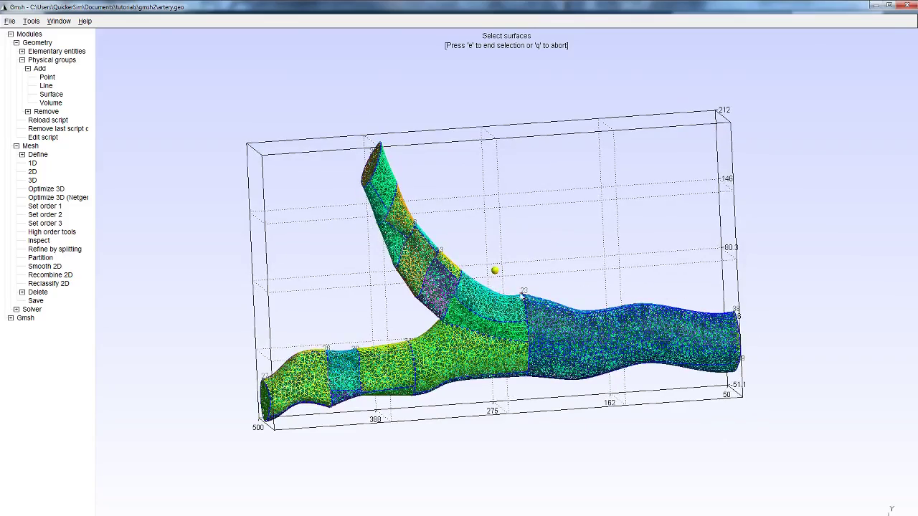
{"action": "left_click_drag", "start_coordinate": [514, 282], "coordinate": [546, 228]}
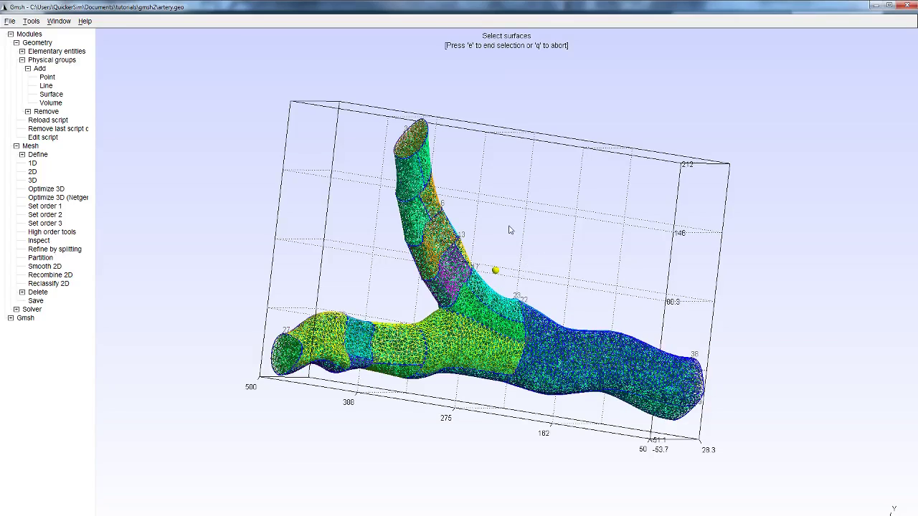
{"action": "left_click_drag", "start_coordinate": [509, 228], "coordinate": [492, 198]}
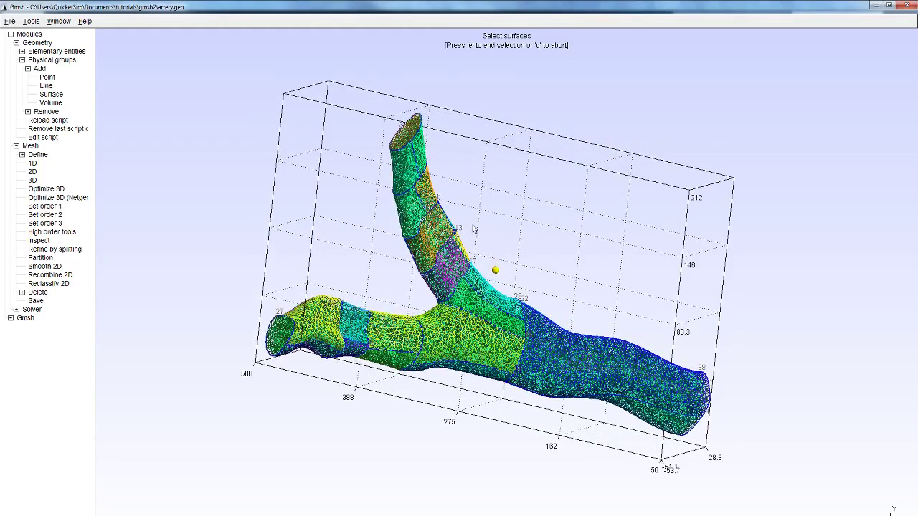
{"action": "left_click", "coordinate": [56, 123]}
- Open the Transfinite Line settings under Mesh > Define, defaulting to 10 points and progression 1
{"action": "left_click_drag", "start_coordinate": [560, 213], "coordinate": [498, 240]}
{"action": "left_click", "coordinate": [23, 154]}
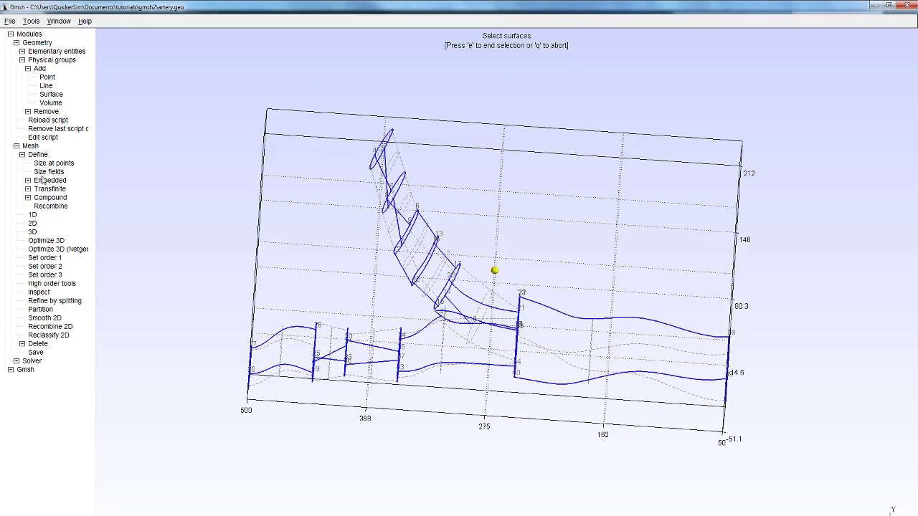
{"action": "left_click", "coordinate": [28, 189]}
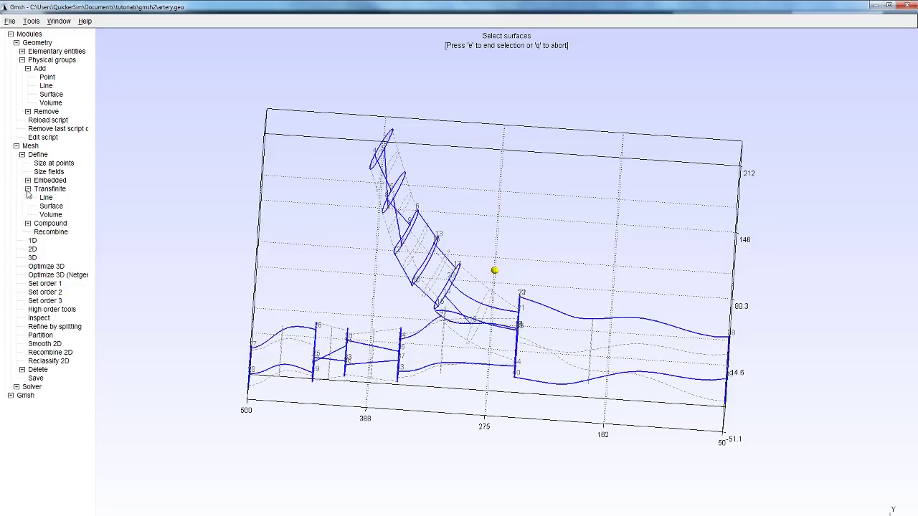
{"action": "left_click", "coordinate": [46, 198]}
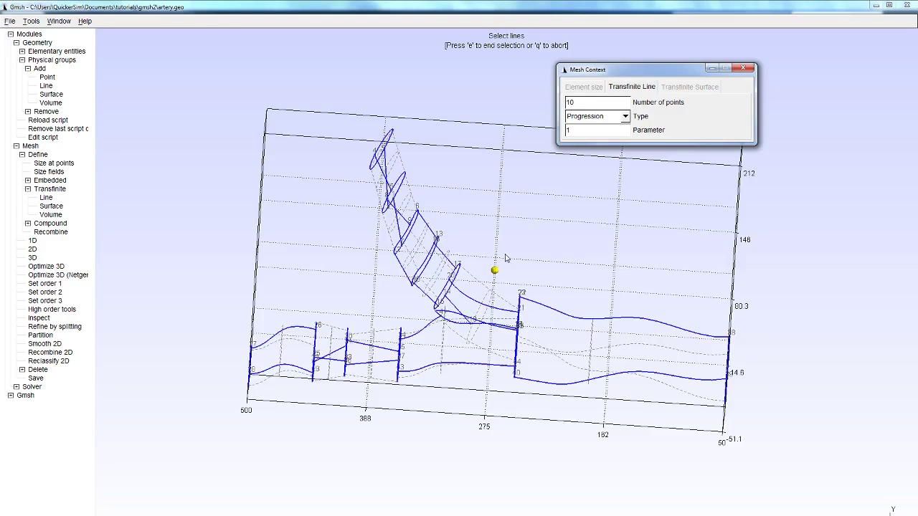
- Pick the branch lines from point 18, from point 18 to point 4, and the arc near point 22
{"action": "left_click_drag", "start_coordinate": [483, 238], "coordinate": [560, 275]}
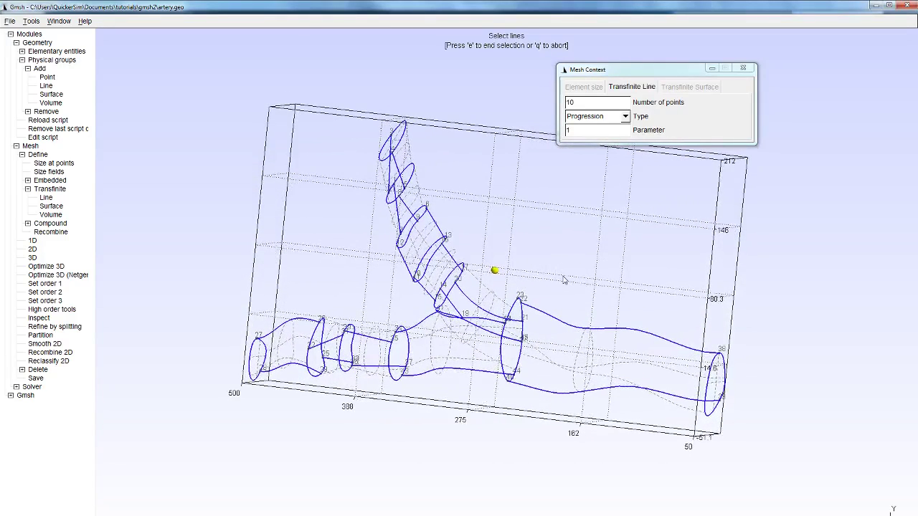
{"action": "left_click", "coordinate": [601, 103]}
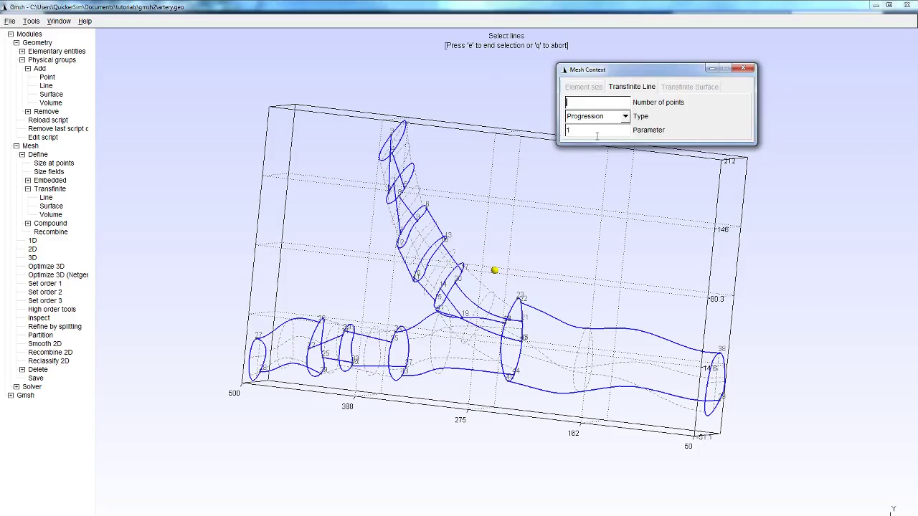
{"action": "left_click", "coordinate": [488, 328]}
{"action": "left_click_drag", "start_coordinate": [519, 260], "coordinate": [901, 356]}
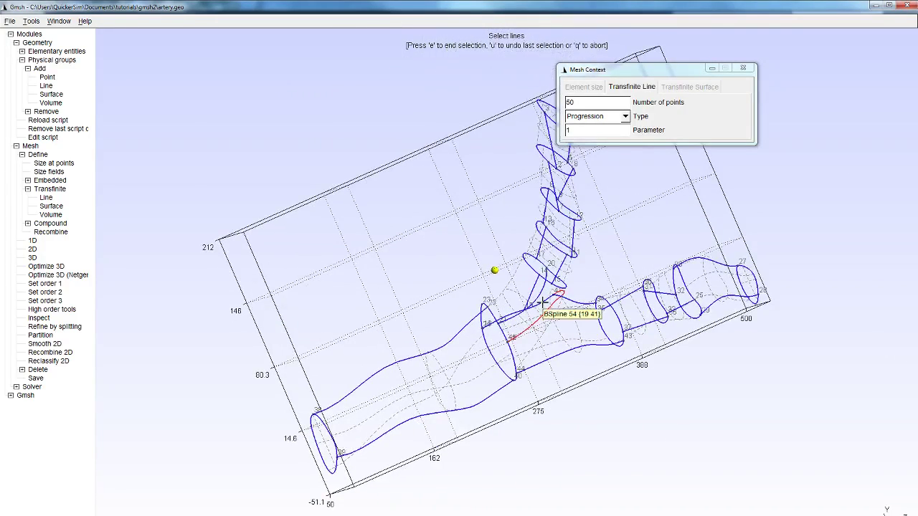
{"action": "left_click", "coordinate": [504, 317]}
{"action": "left_click_drag", "start_coordinate": [602, 359], "coordinate": [679, 297]}
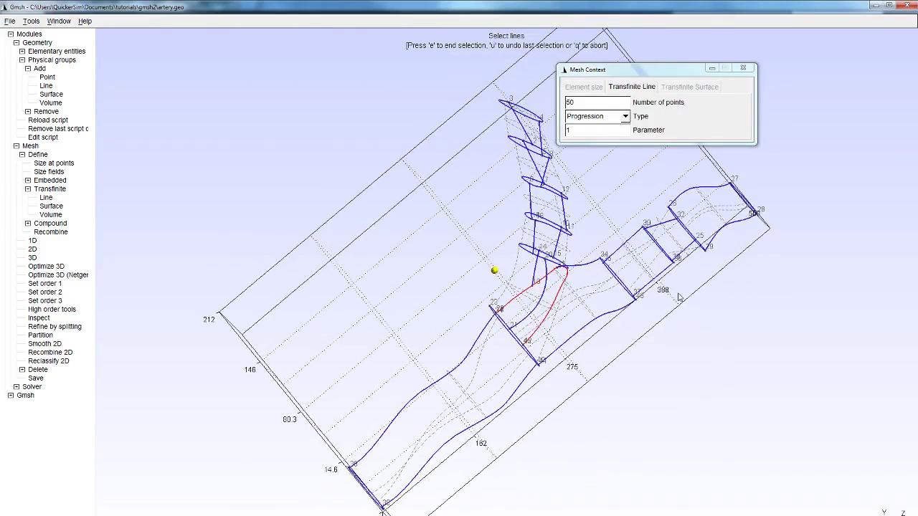
{"action": "left_click", "coordinate": [511, 335]}
{"action": "left_click_drag", "start_coordinate": [511, 335], "coordinate": [454, 315]}
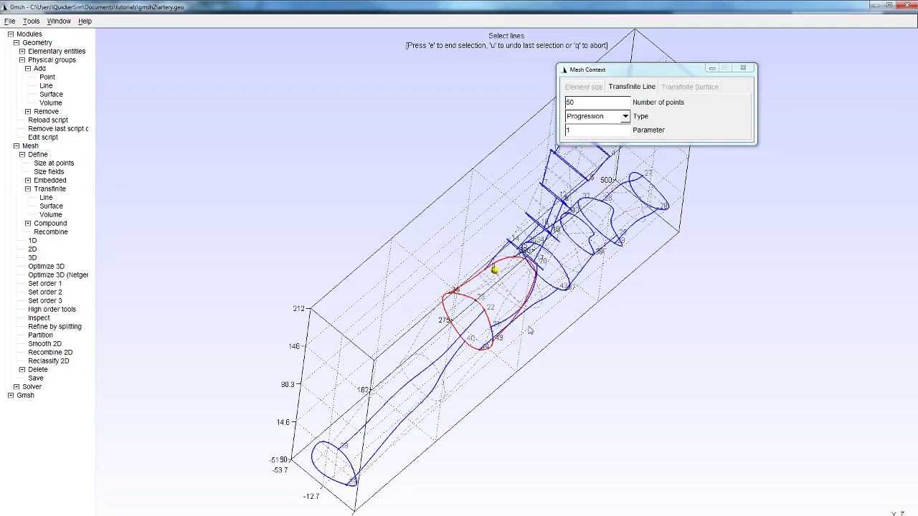
- Replace the transfinite line Number of points value with 30
{"action": "mouse_move", "coordinate": [529, 330]}
{"action": "left_mouse_down"}
{"action": "mouse_move", "coordinate": [248, 220]}
{"action": "mouse_move", "coordinate": [325, 241]}
{"action": "mouse_move", "coordinate": [234, 222]}
{"action": "left_mouse_up"}
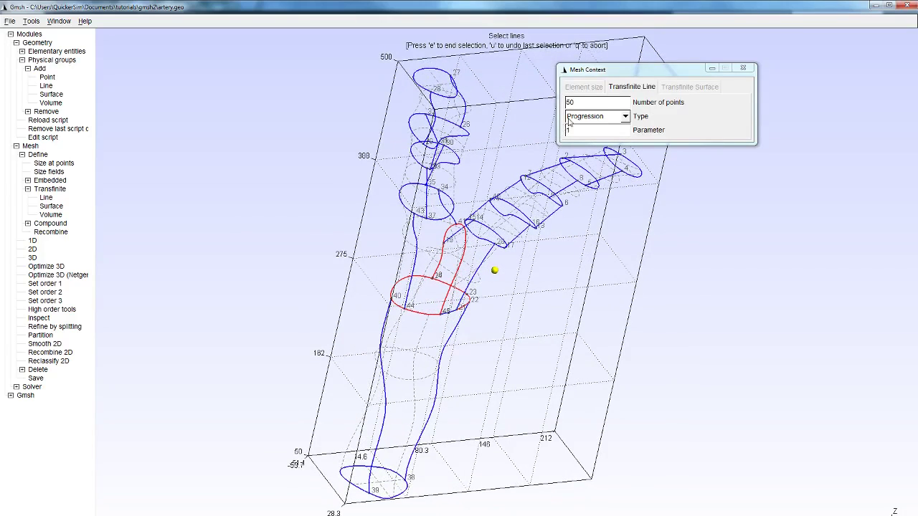
{"action": "left_click_drag", "start_coordinate": [570, 103], "coordinate": [634, 105]}
{"action": "key", "text": "BackSpace"}
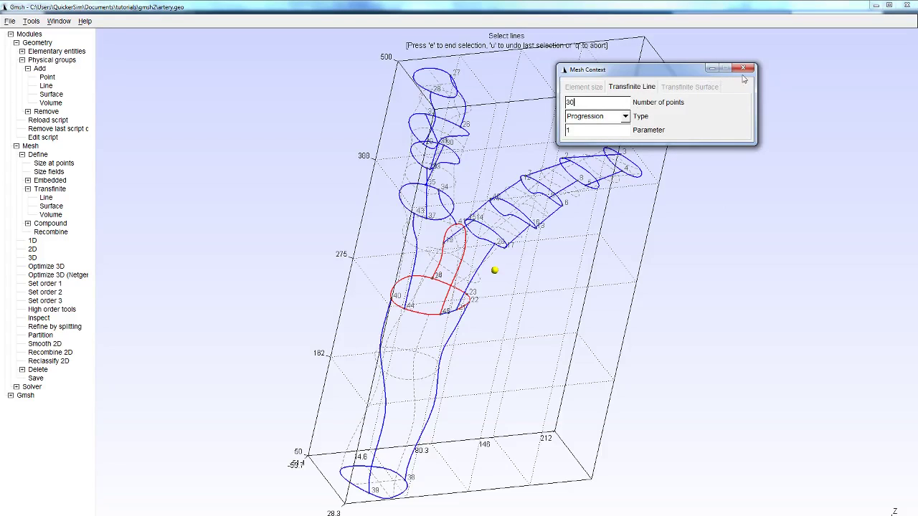
{"action": "left_click", "coordinate": [699, 199]}
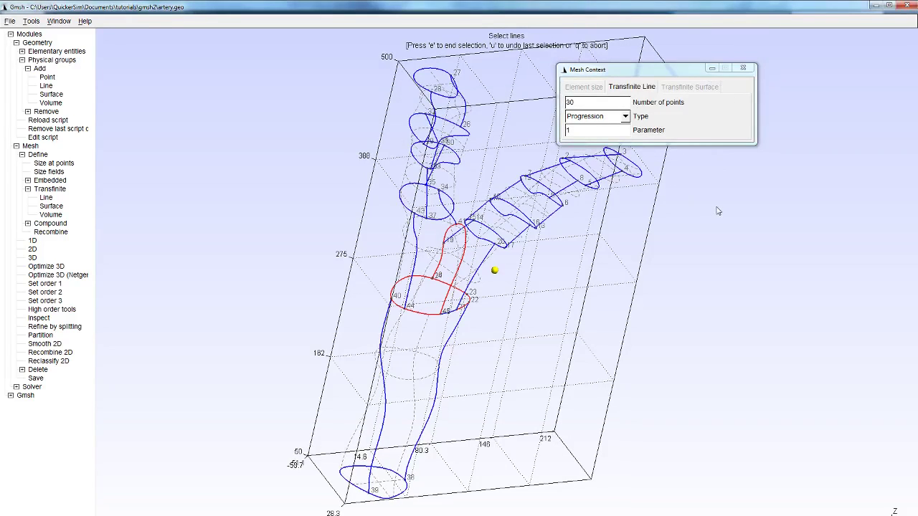
- Apply the 30-point transfinite constraint to the picked lines and generate the 3D mesh
{"action": "key", "text": "e"}
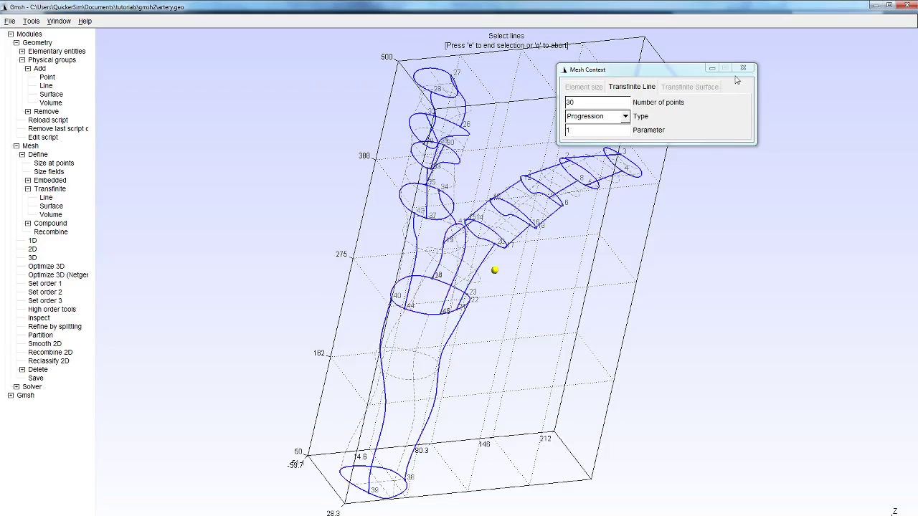
{"action": "left_click", "coordinate": [743, 68]}
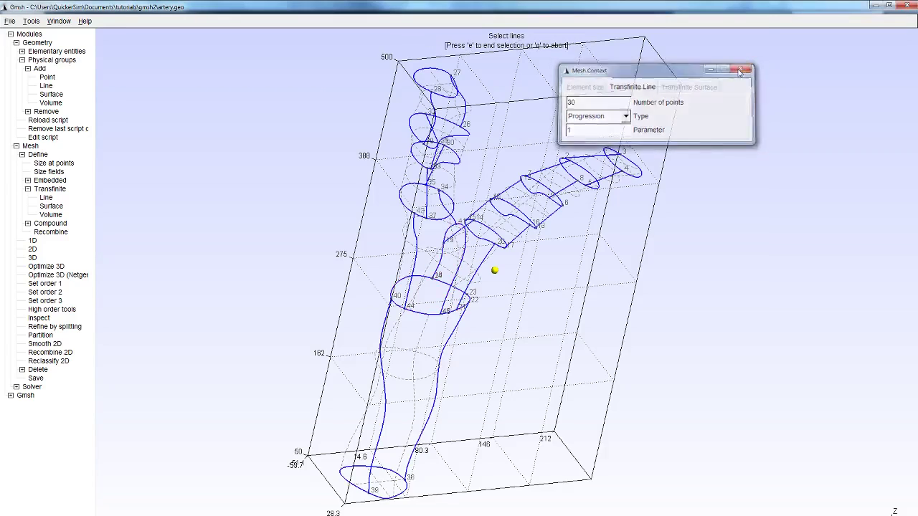
{"action": "left_click", "coordinate": [33, 257]}
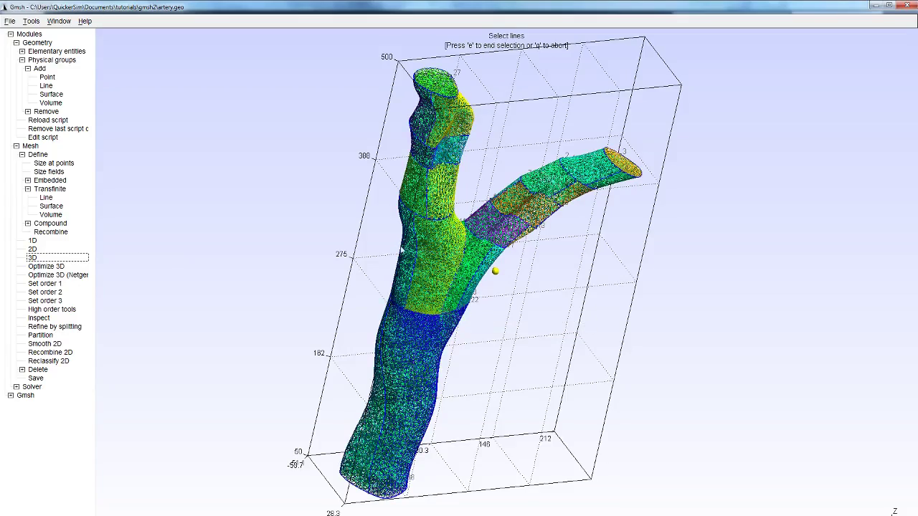
- Rotate the artery mesh upright with the trunk vertical and branch ends forward
{"action": "mouse_move", "coordinate": [394, 246]}
{"action": "left_mouse_down"}
{"action": "mouse_move", "coordinate": [680, 316]}
{"action": "mouse_move", "coordinate": [378, 283]}
{"action": "mouse_move", "coordinate": [485, 250]}
{"action": "mouse_move", "coordinate": [327, 181]}
{"action": "mouse_move", "coordinate": [366, 263]}
{"action": "left_mouse_up"}
{"action": "left_click_drag", "start_coordinate": [403, 341], "coordinate": [122, 136]}
{"action": "left_click_drag", "start_coordinate": [301, 287], "coordinate": [165, 229]}
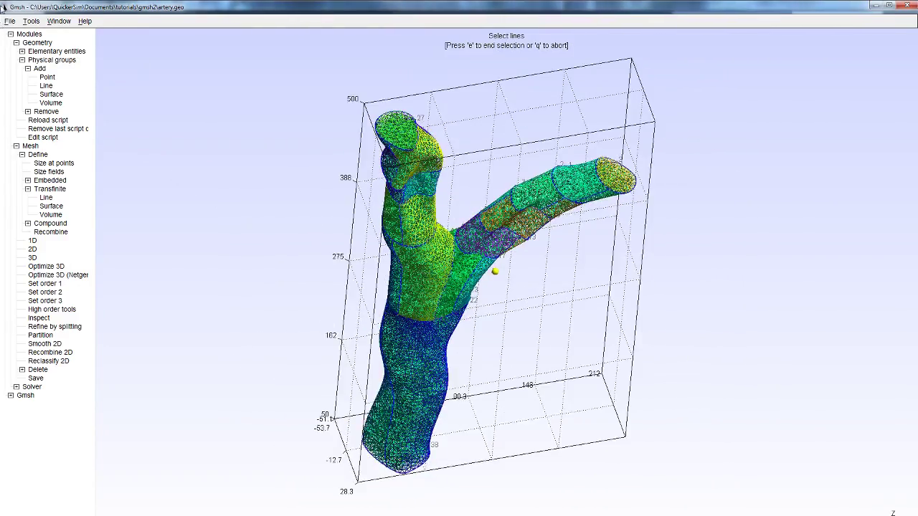
- Save the generated artery mesh with File > Save Mesh
{"action": "left_click", "coordinate": [10, 21]}
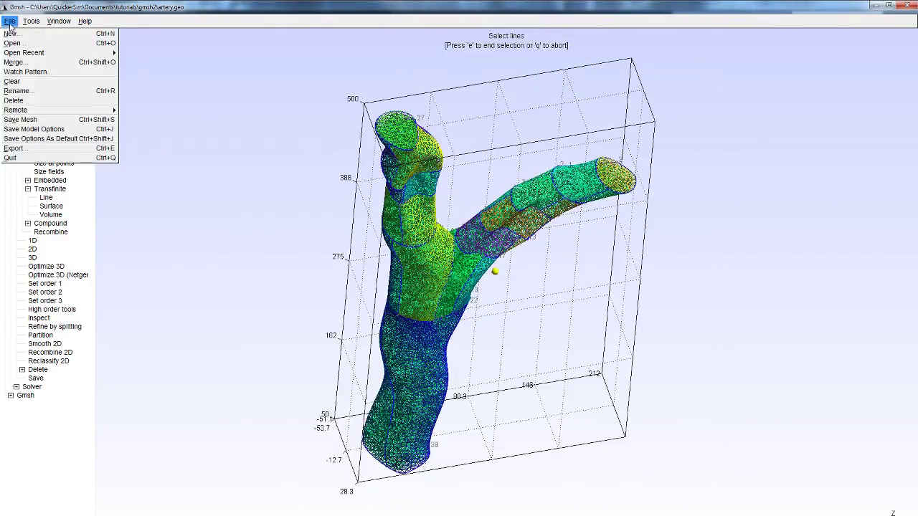
{"action": "left_click", "coordinate": [96, 119]}
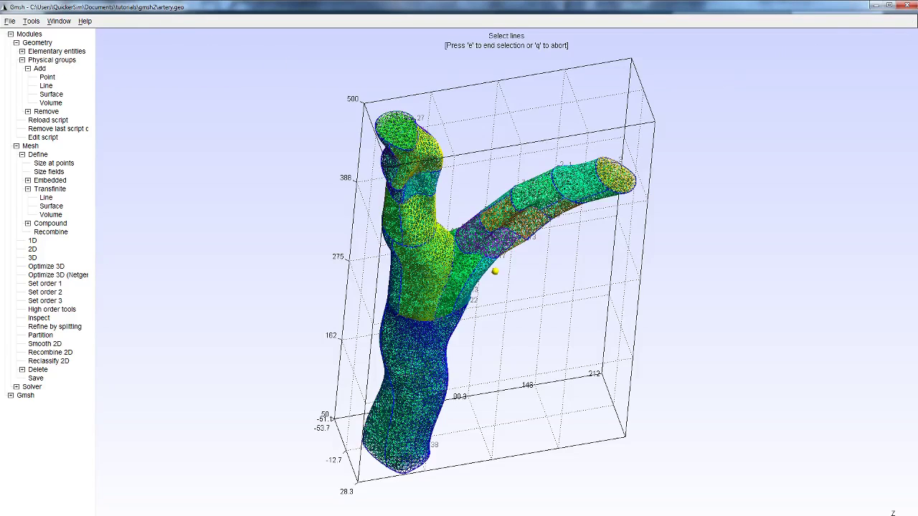
- In MATLAB, run [p, e, t] = importMeshGmsh('artery.msh') and then viewCase to plot the mesh
{"action": "left_click", "coordinate": [876, 6]}
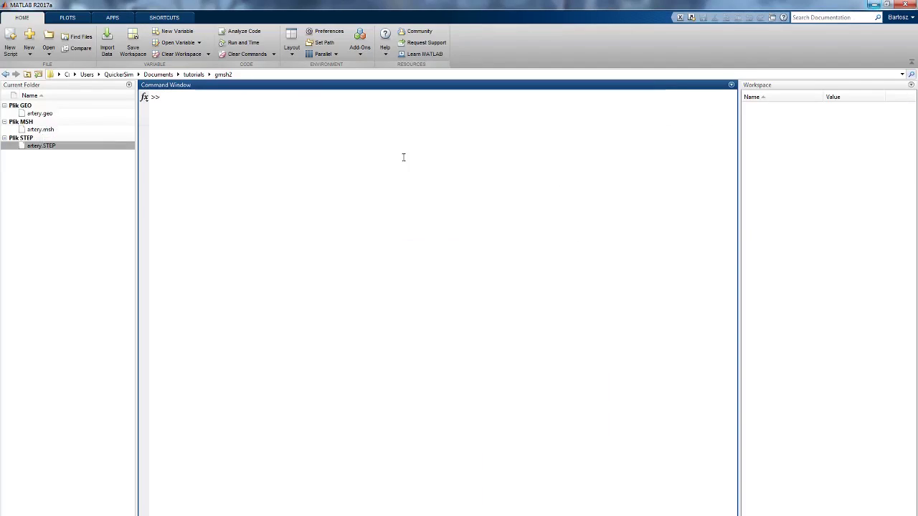
{"action": "left_click", "coordinate": [40, 130]}
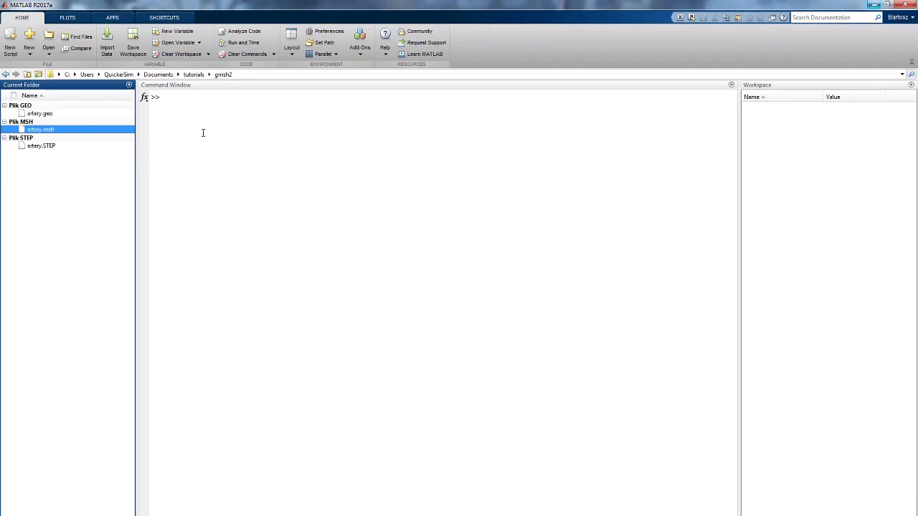
{"action": "left_click", "coordinate": [37, 114]}
{"action": "left_click", "coordinate": [274, 158]}
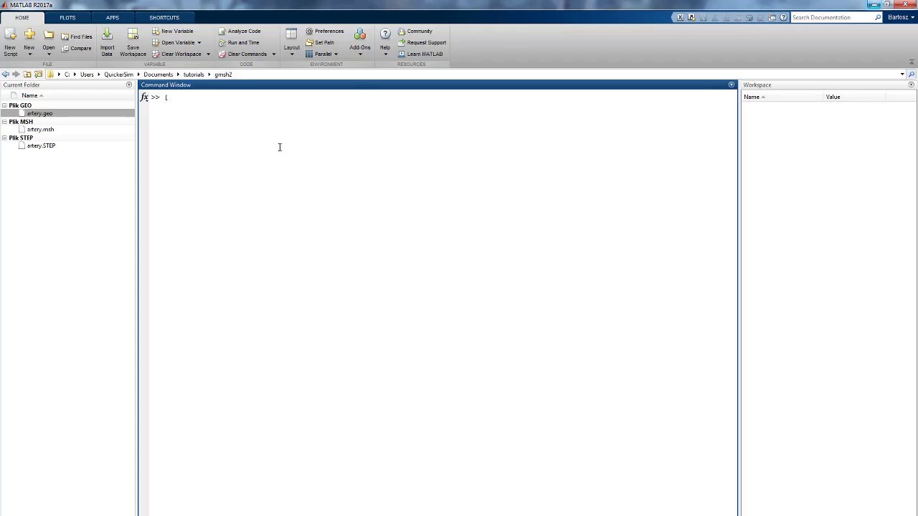
{"action": "key", "text": "Up"}
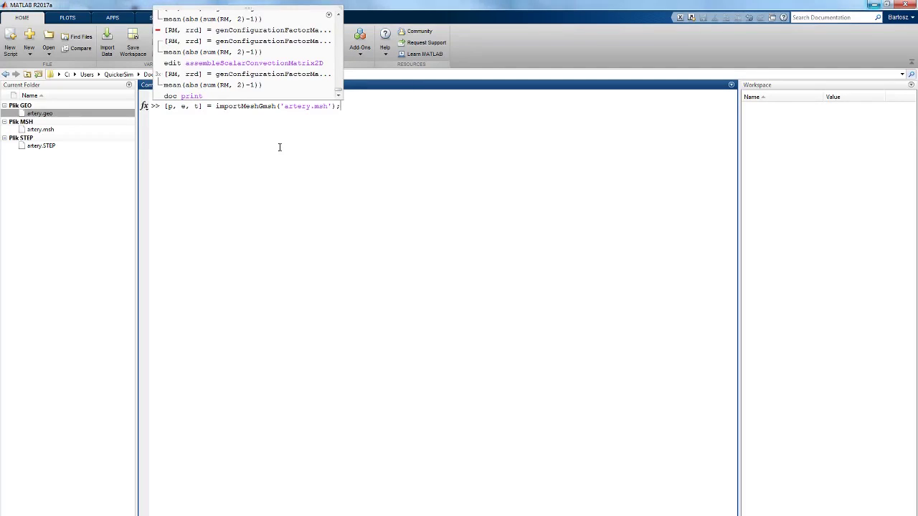
{"action": "key", "text": "Return"}
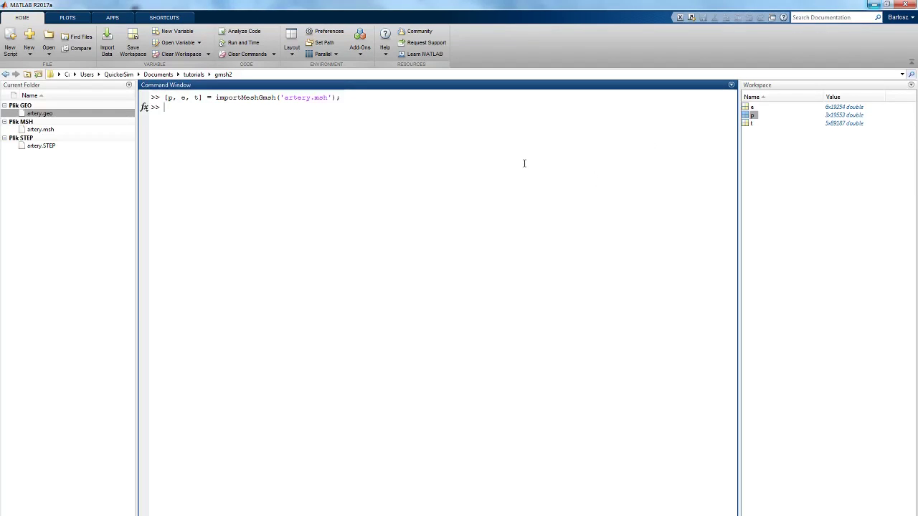
{"action": "type", "text": "viewCase"}
{"action": "key", "text": "Return"}
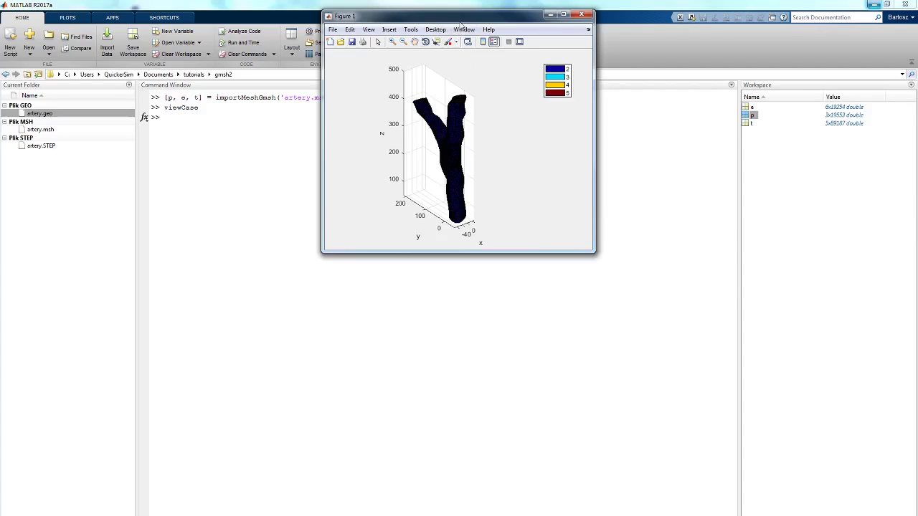
- Maximize Figure 1 and rotate the artery plot to a flat side view
{"action": "left_click_drag", "start_coordinate": [462, 20], "coordinate": [461, 1]}
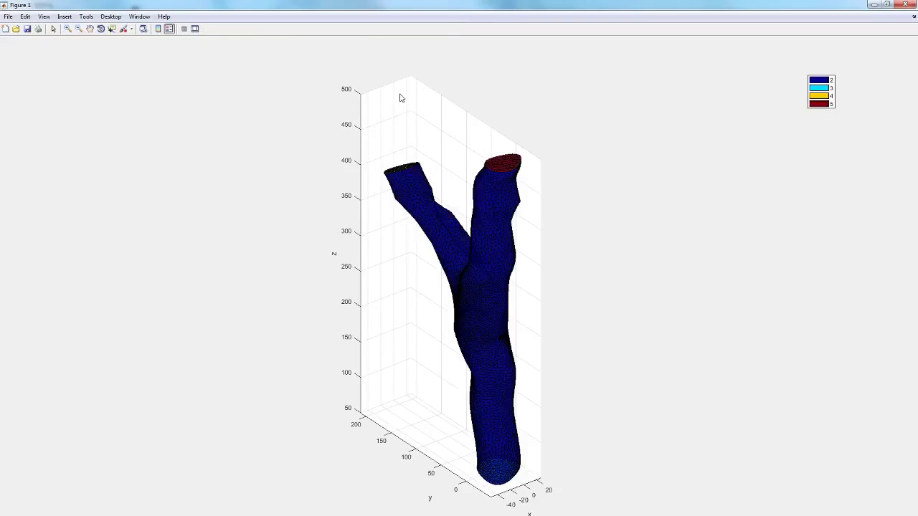
{"action": "left_click", "coordinate": [101, 29]}
{"action": "left_click_drag", "start_coordinate": [493, 238], "coordinate": [522, 187]}
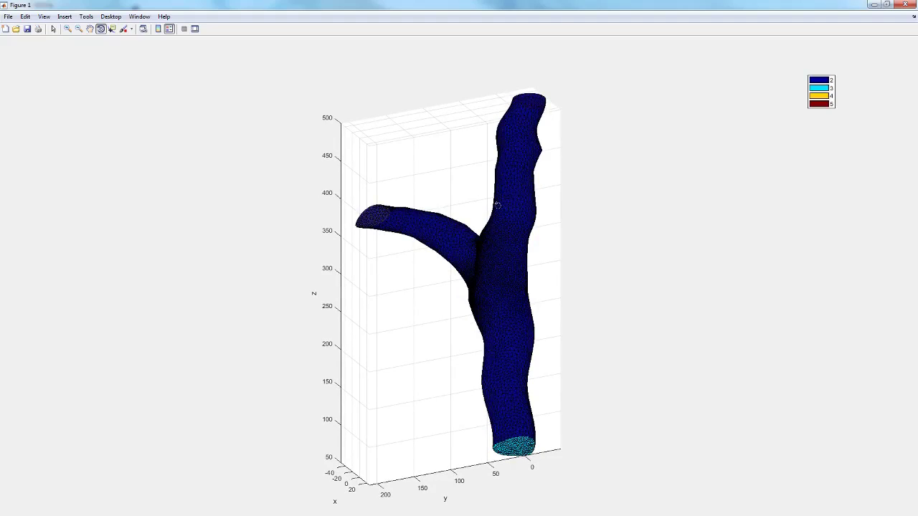
{"action": "left_click_drag", "start_coordinate": [486, 218], "coordinate": [313, 273]}
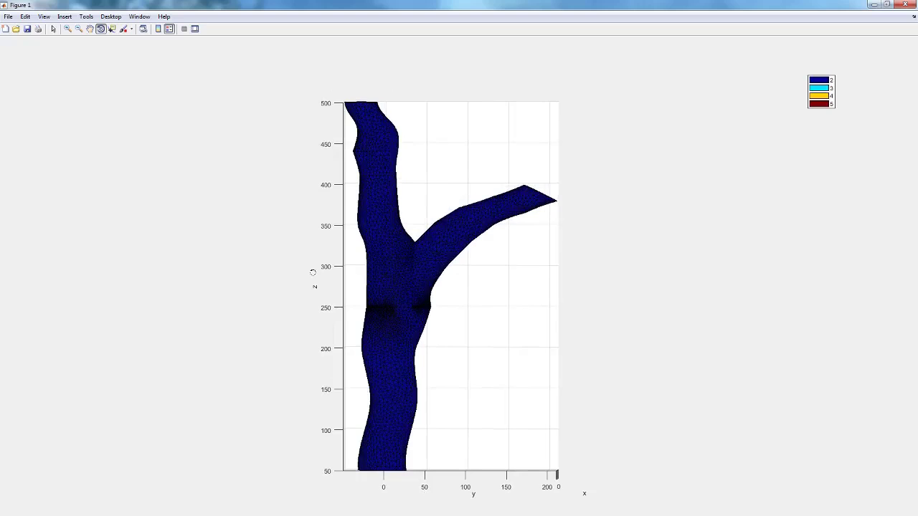
- Zoom the artery plot in toward the branch junction
{"action": "left_click", "coordinate": [67, 28]}
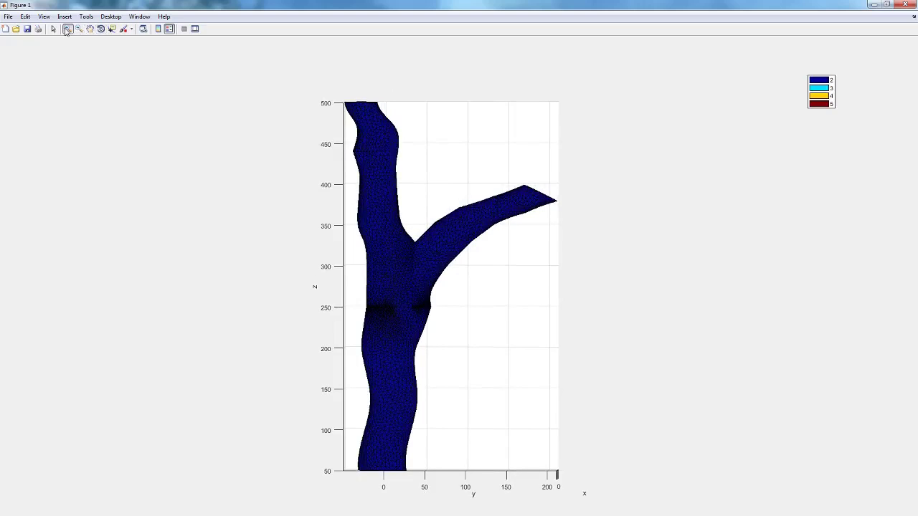
{"action": "right_click", "coordinate": [382, 312]}
{"action": "left_click", "coordinate": [405, 352]}
{"action": "scroll", "coordinate": [388, 326], "scroll_direction": "up", "scroll_amount": 6}
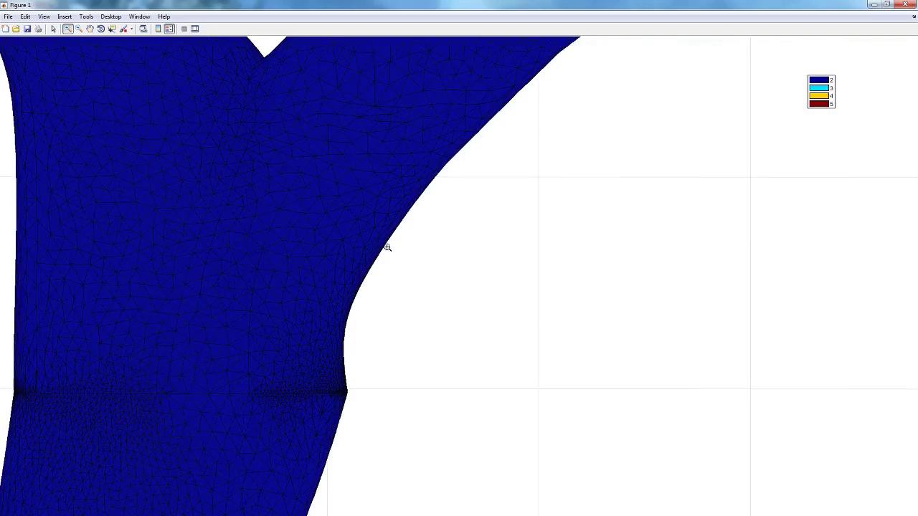
{"action": "scroll", "coordinate": [393, 237], "scroll_direction": "up", "scroll_amount": 3}
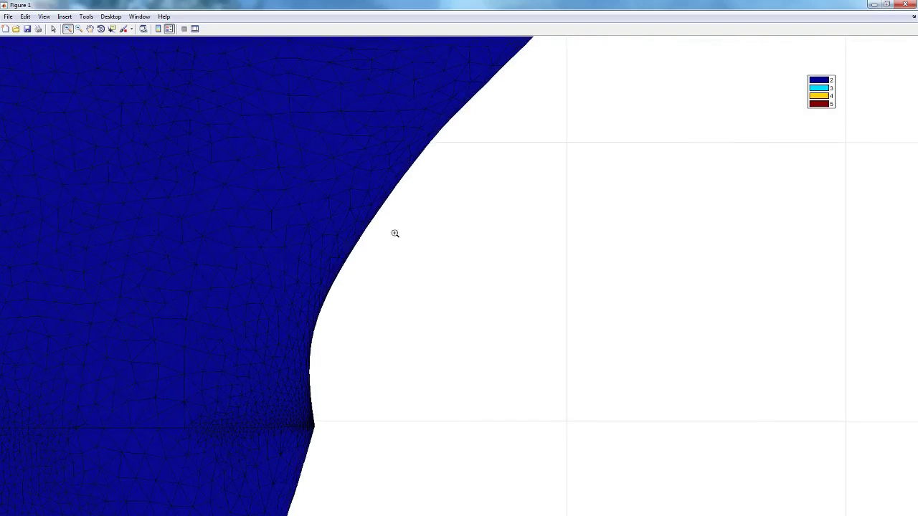
{"action": "scroll", "coordinate": [400, 237], "scroll_direction": "down", "scroll_amount": 2}
{"action": "scroll", "coordinate": [400, 244], "scroll_direction": "down", "scroll_amount": 3}
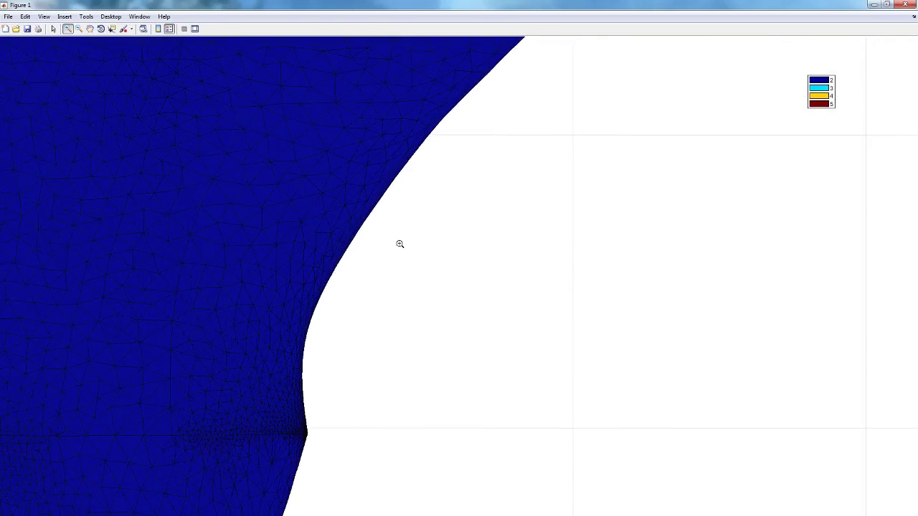
- Pan the mesh to center the dense band of fine elements near height 250
{"action": "left_click", "coordinate": [90, 29]}
{"action": "left_click_drag", "start_coordinate": [306, 271], "coordinate": [383, 235]}
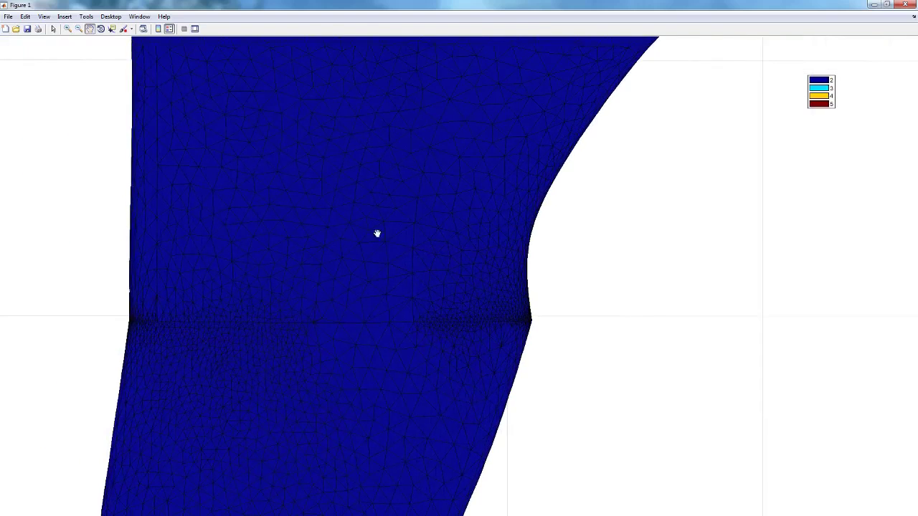
{"action": "left_click_drag", "start_coordinate": [244, 299], "coordinate": [287, 289]}
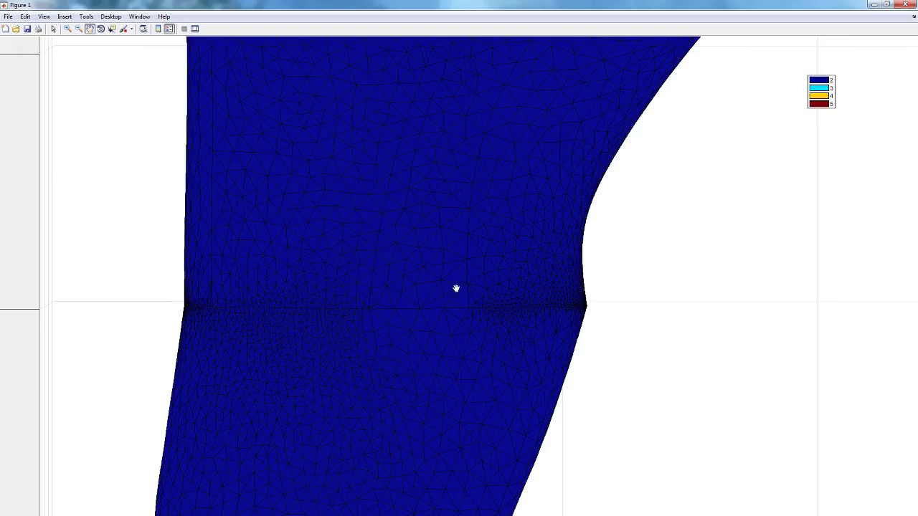
{"action": "left_click_drag", "start_coordinate": [329, 272], "coordinate": [418, 249]}
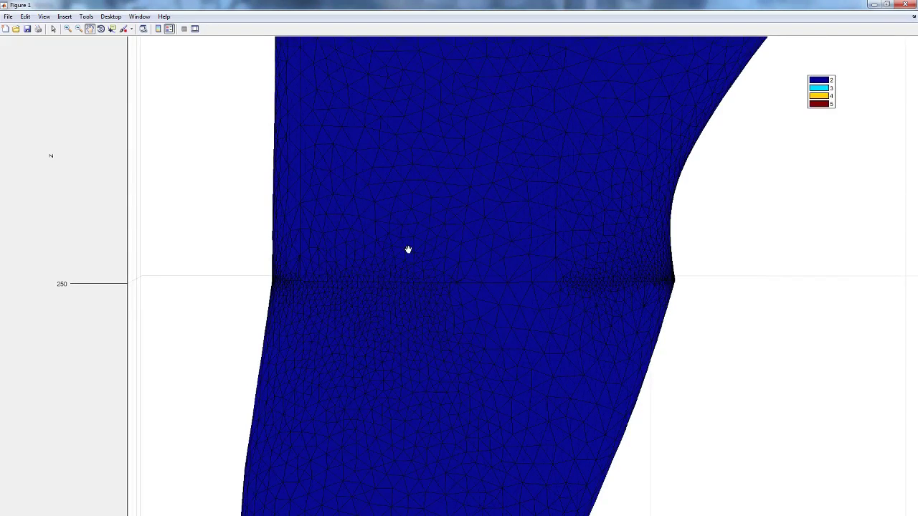
{"action": "left_click_drag", "start_coordinate": [494, 294], "coordinate": [420, 284]}
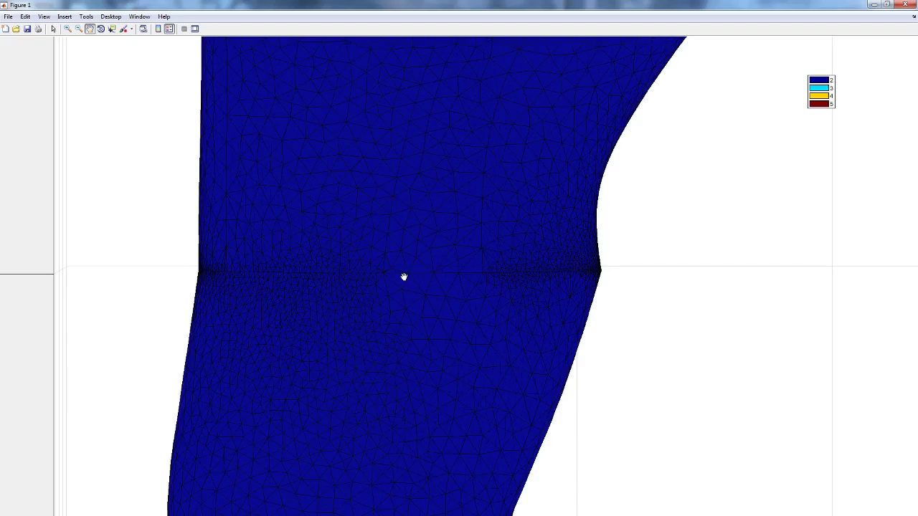
{"action": "left_click_drag", "start_coordinate": [367, 248], "coordinate": [389, 248]}
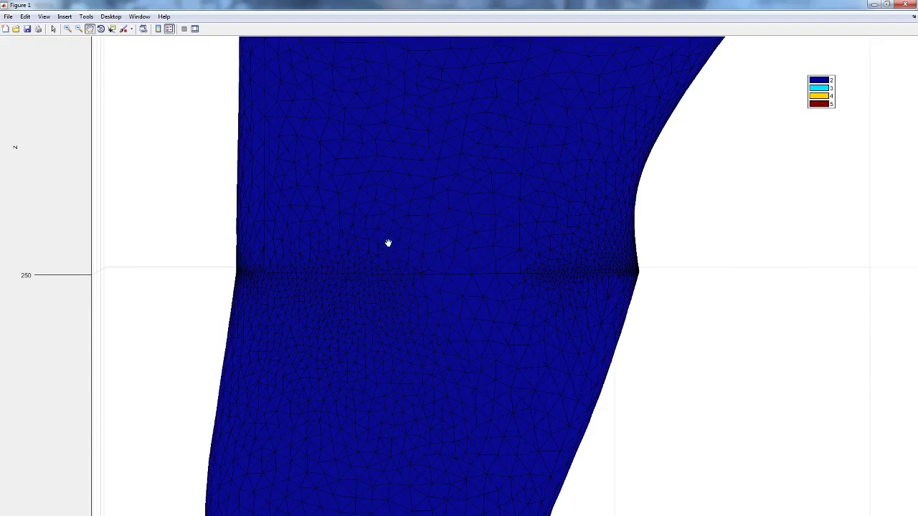
{"action": "left_click_drag", "start_coordinate": [390, 250], "coordinate": [422, 213]}
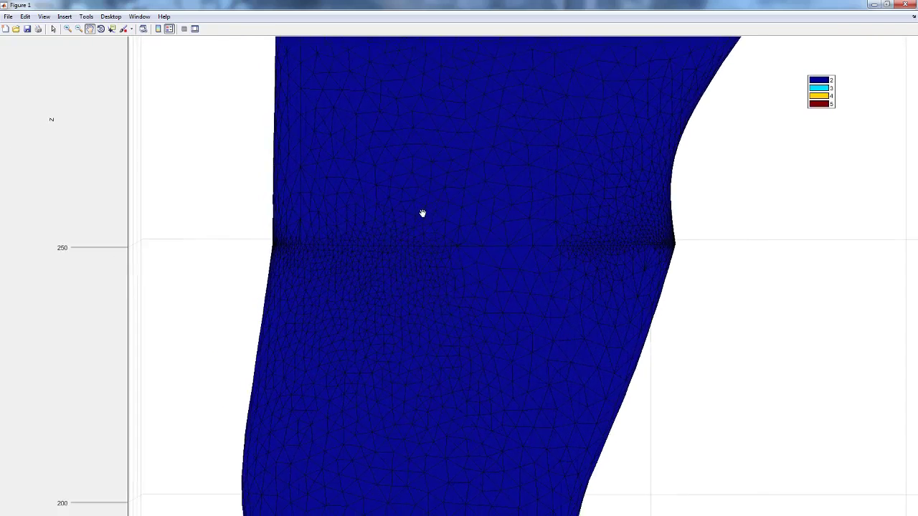
{"action": "left_click_drag", "start_coordinate": [420, 250], "coordinate": [380, 202]}
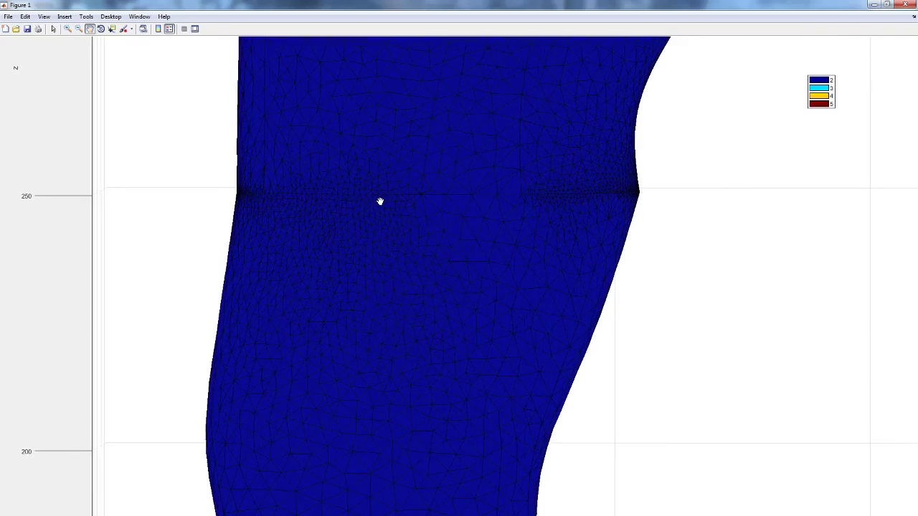